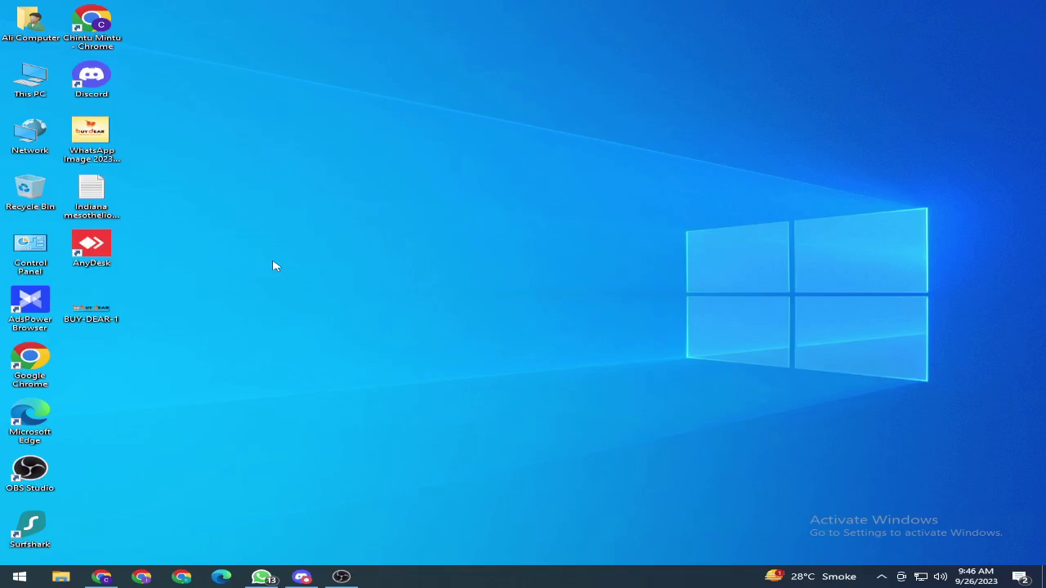
right_click(275, 249)
click(264, 269)
right_click(262, 264)
click(337, 317)
Step: Switch to Ads Manager in Chrome and examine the total amount spent across the selected campaign's ads
click(103, 577)
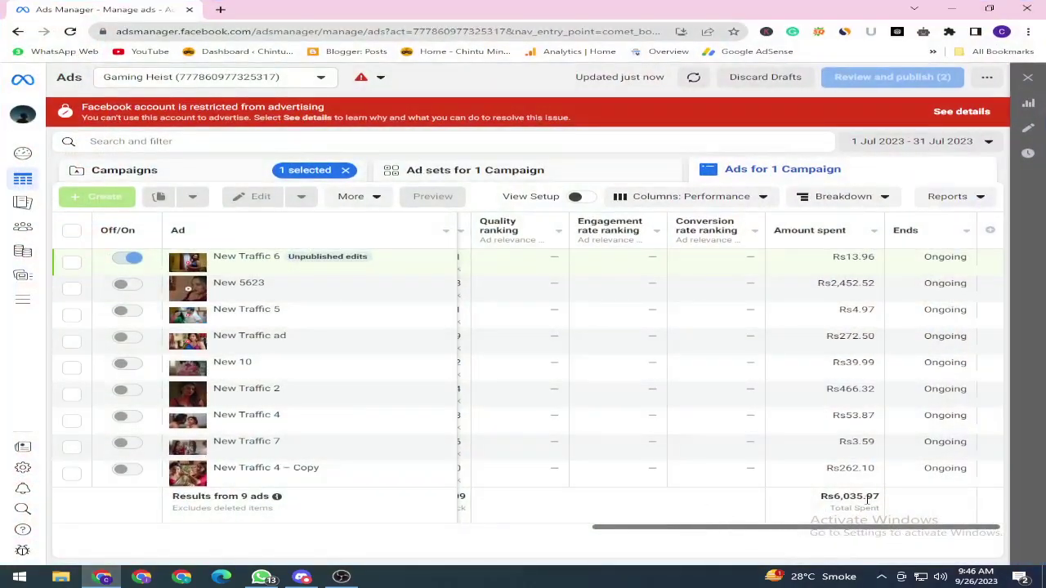
drag(874, 496, 782, 500)
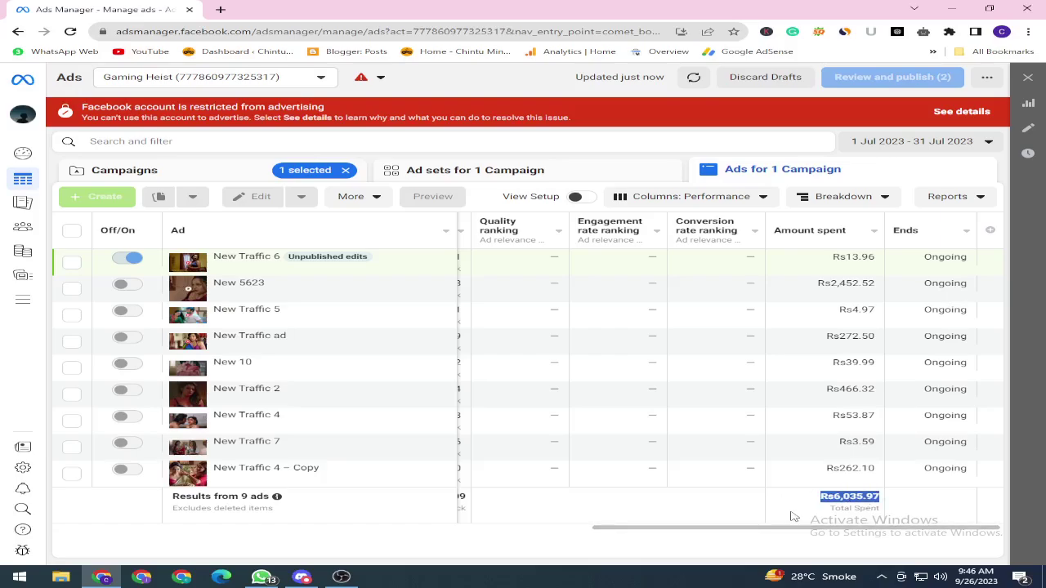
click(796, 509)
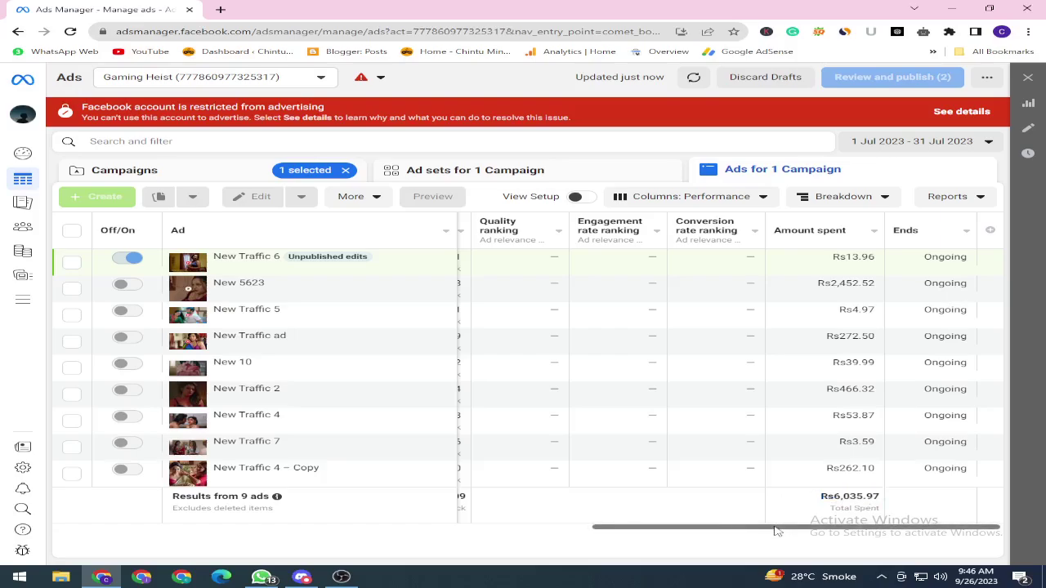
drag(777, 529, 913, 539)
drag(877, 496, 817, 505)
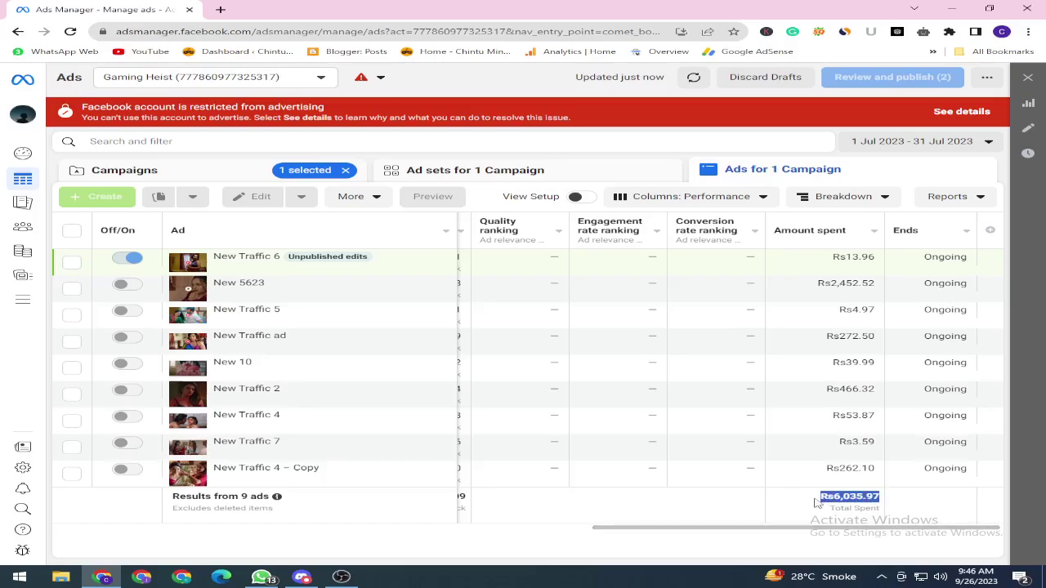
click(817, 515)
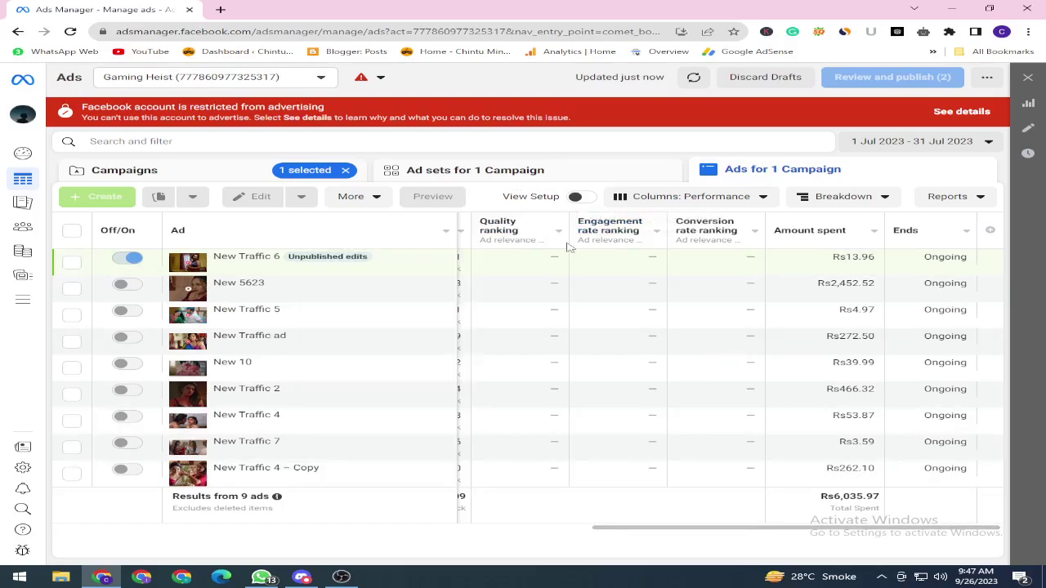
Step: Examine the total results, reach, impressions and cost per result of the selected campaign's ads
drag(709, 530, 537, 530)
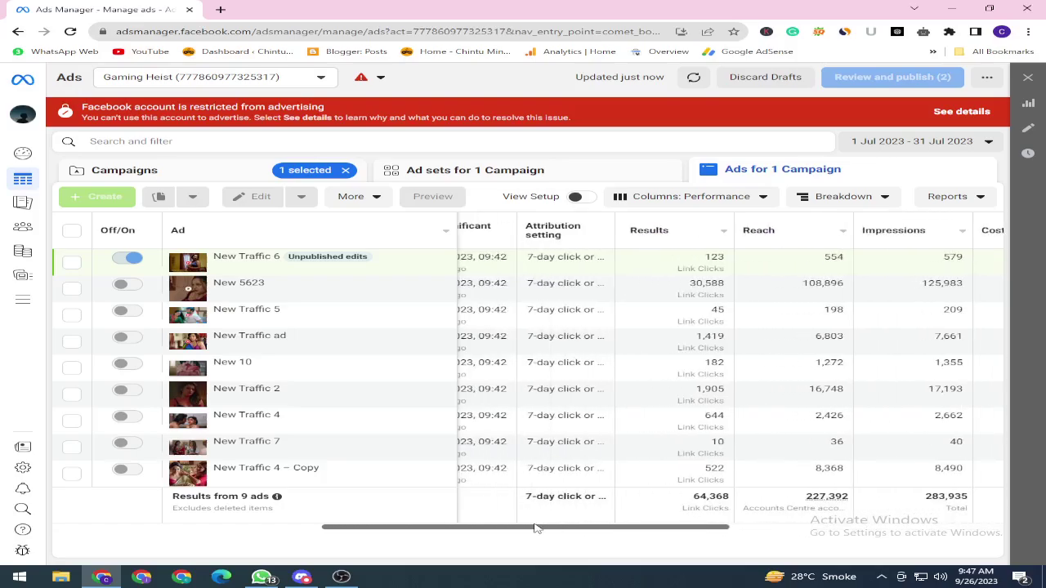
drag(693, 495, 725, 498)
drag(693, 529, 724, 531)
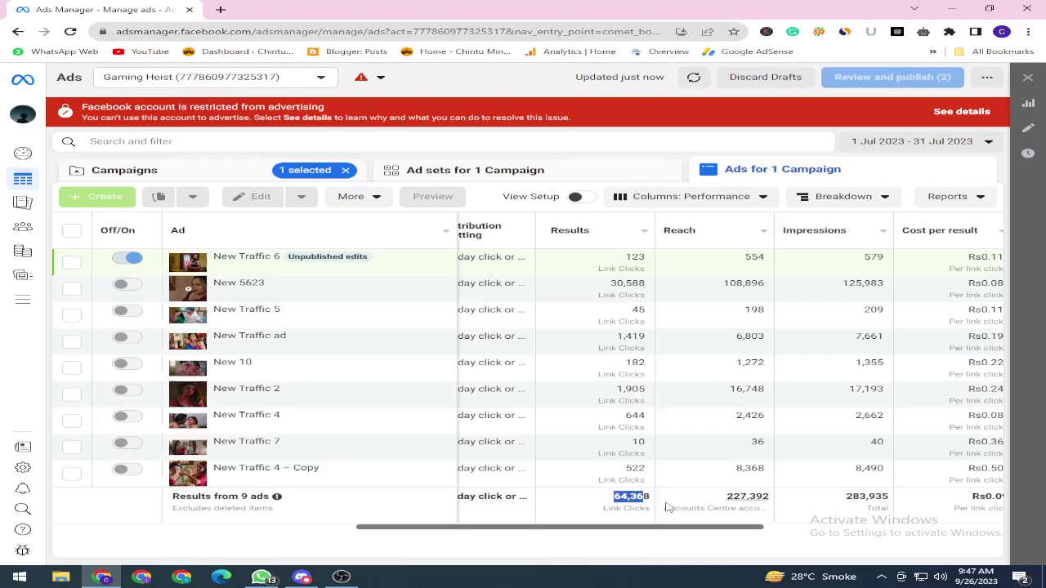
drag(733, 526, 915, 531)
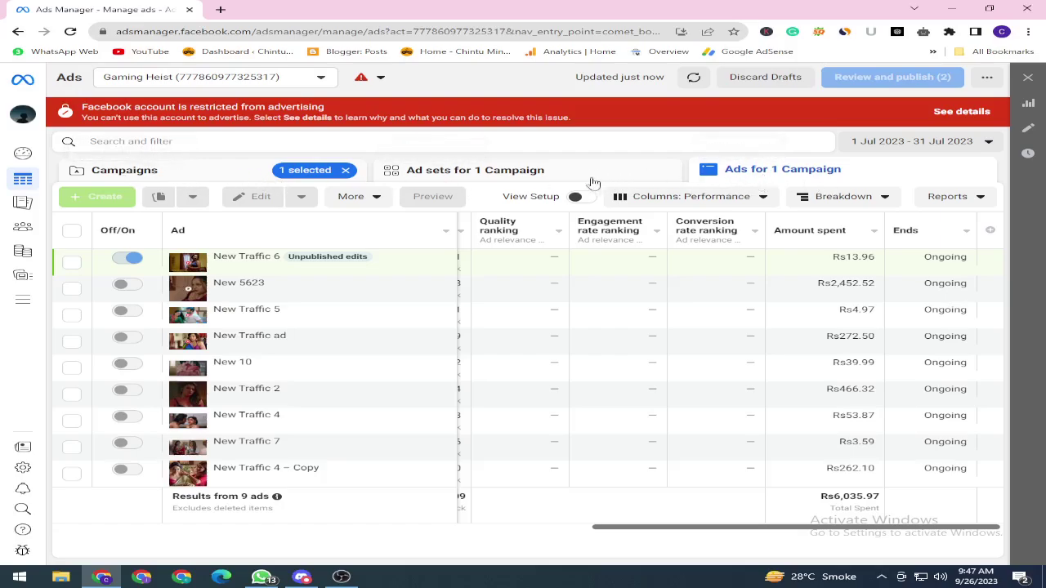
Step: Go through the campaign's ad set list back to the campaign list and dismiss the account restriction notice
click(523, 174)
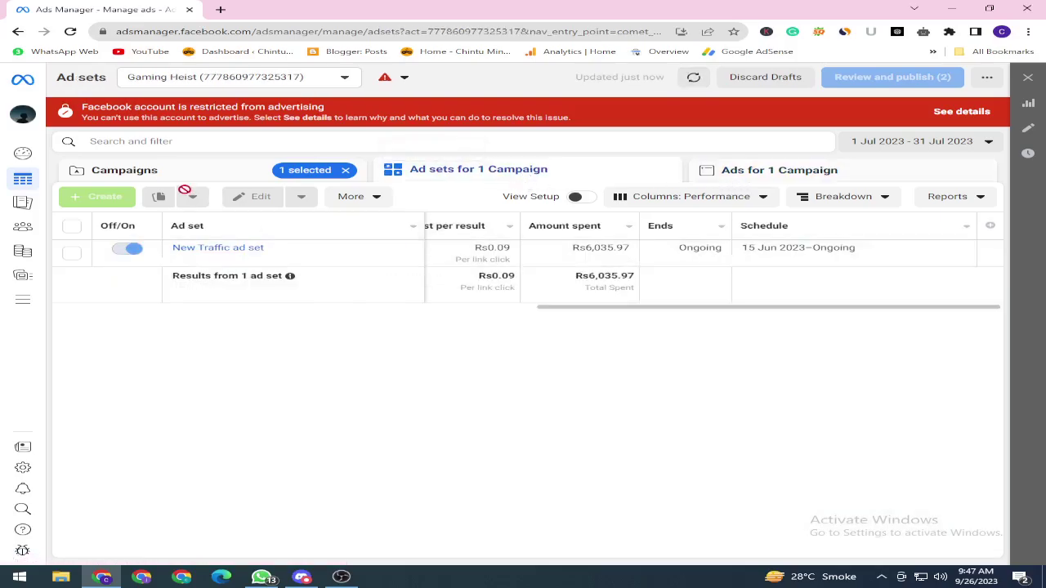
click(183, 175)
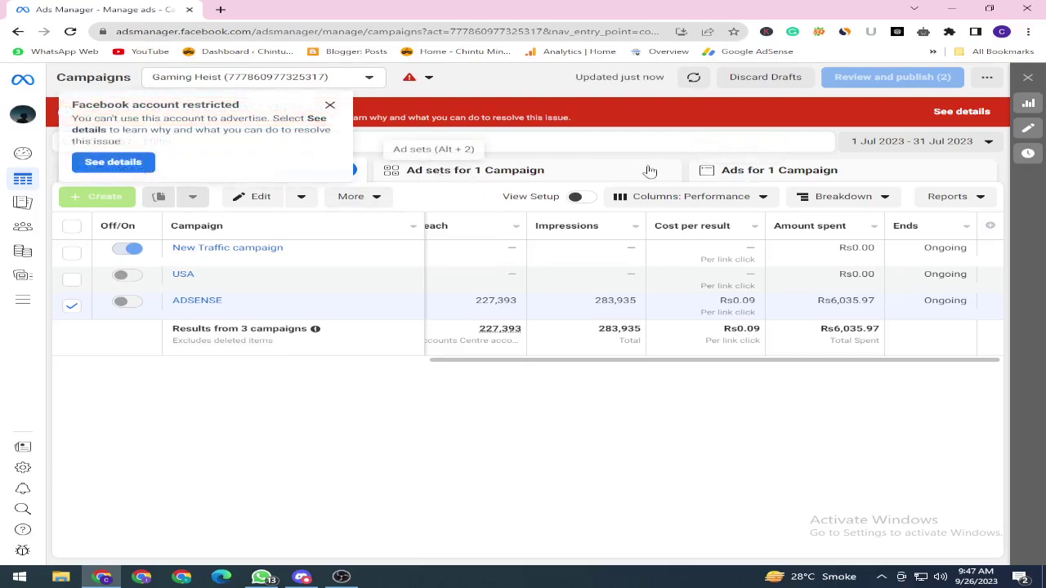
click(329, 104)
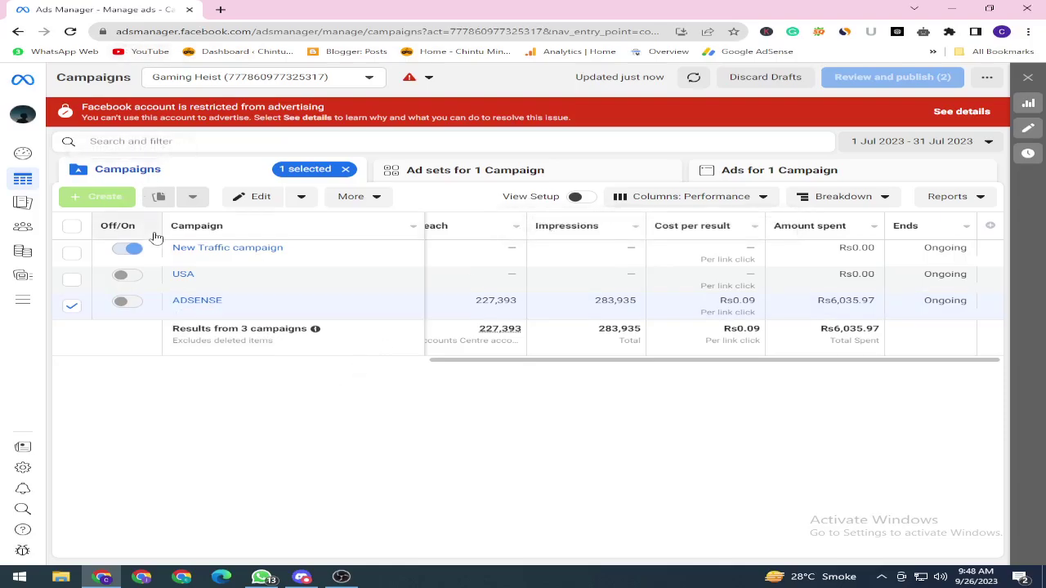
Step: Open the ADSENSE campaign for editing and review its name, special ad categories, buying type, objective and budget options
mouse_move(84, 201)
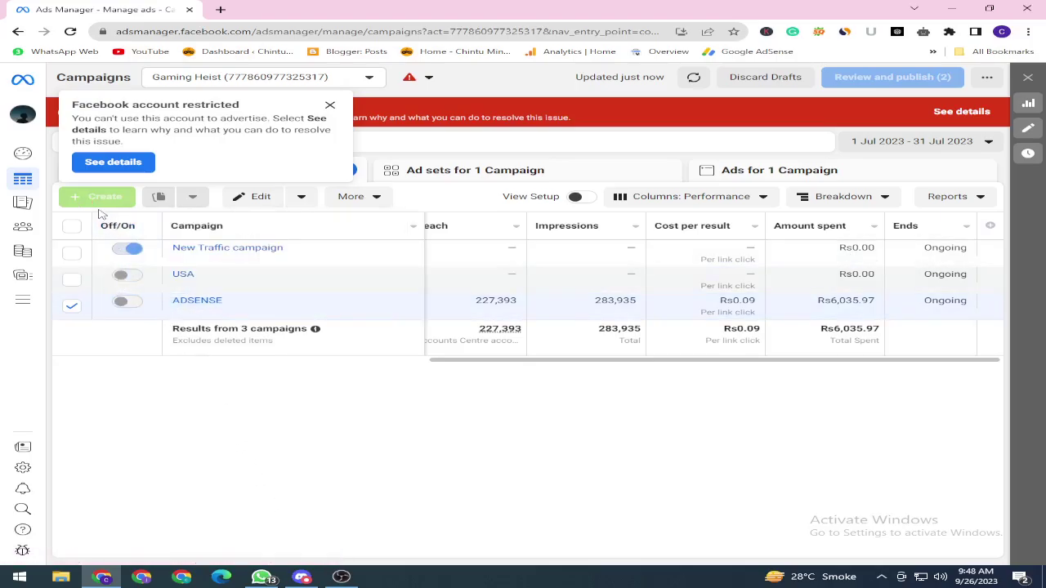
click(267, 312)
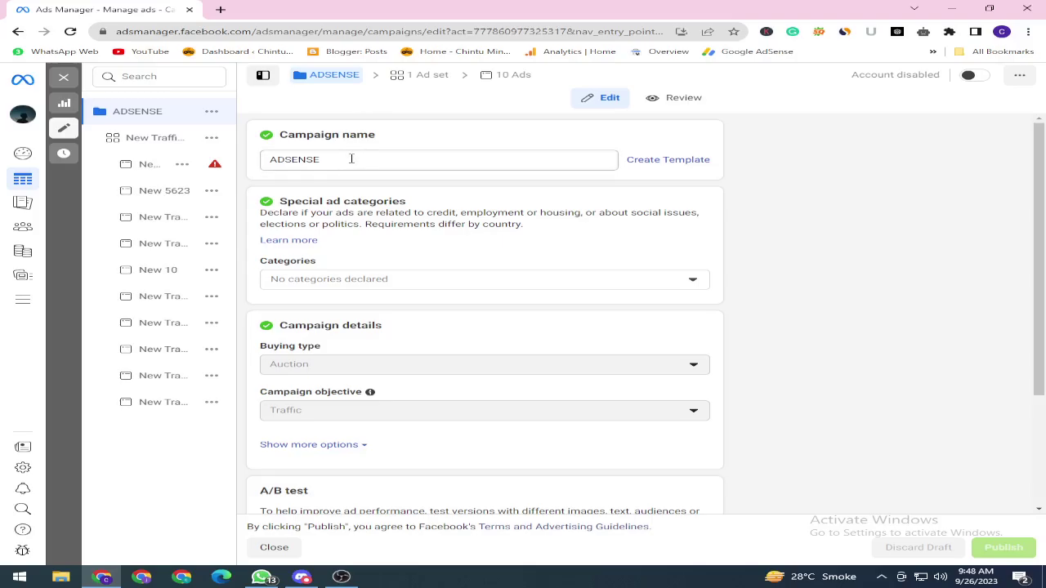
click(330, 160)
scroll(330, 160, down, 2)
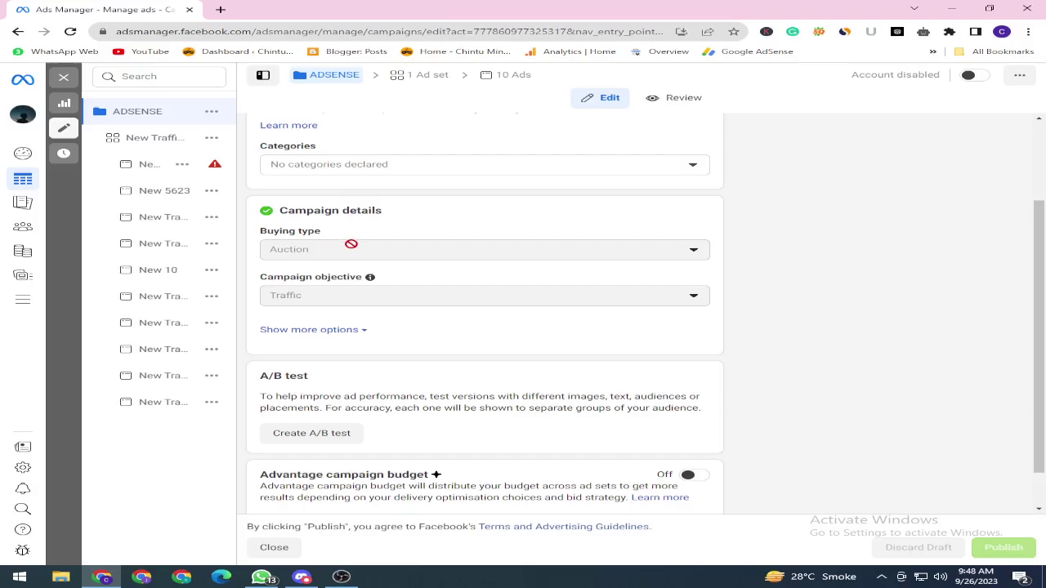
drag(284, 300, 357, 302)
click(369, 308)
scroll(388, 315, down, 1)
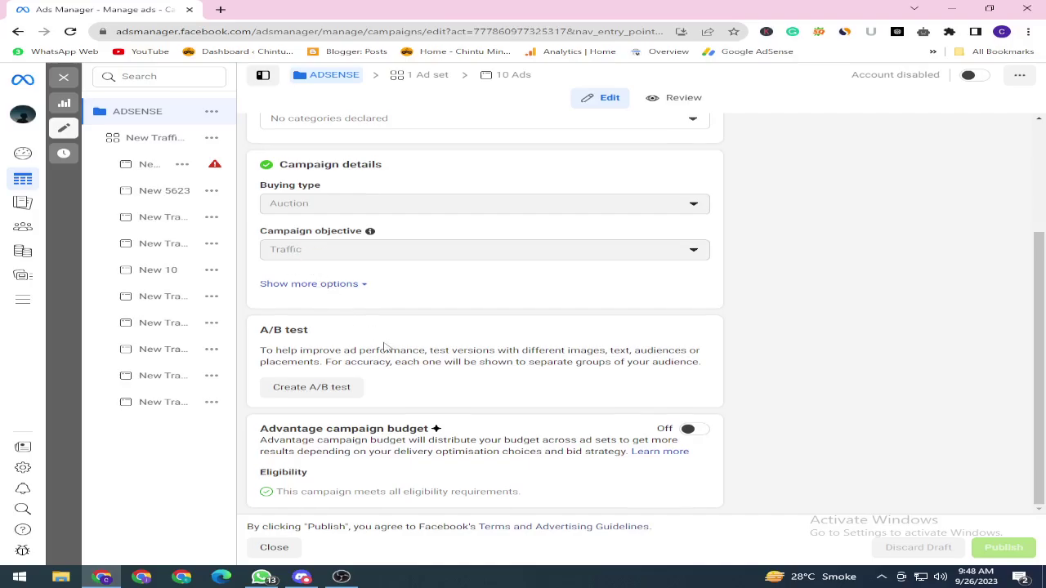
scroll(388, 343, up, 2)
scroll(375, 245, down, 1)
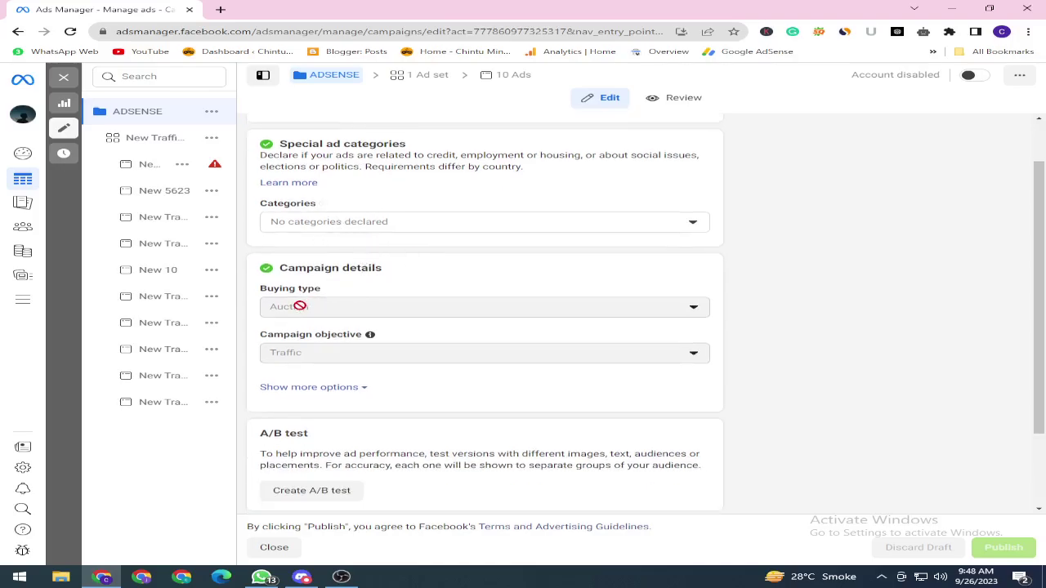
scroll(295, 302, down, 1)
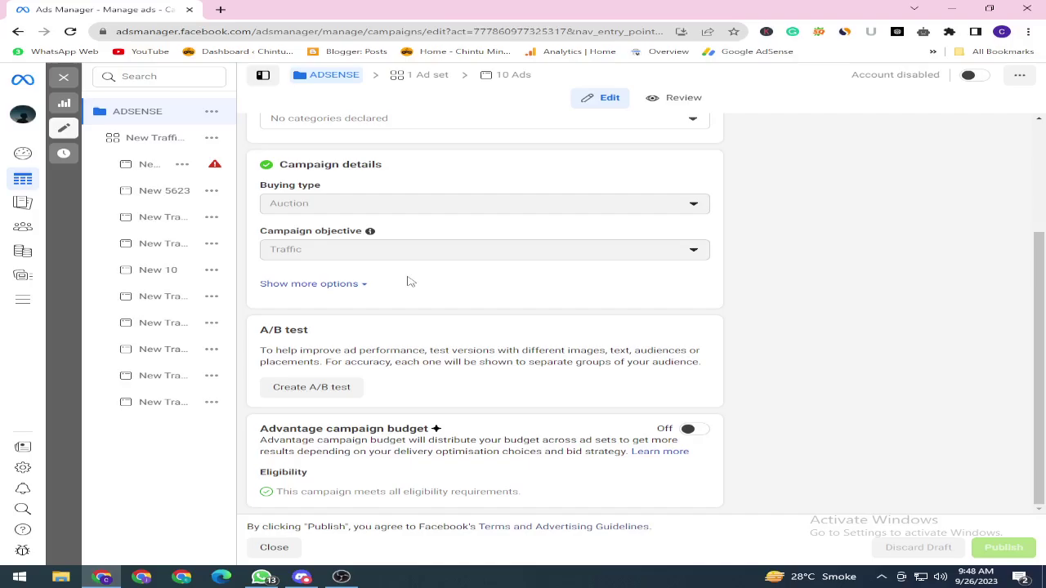
scroll(410, 281, up, 2)
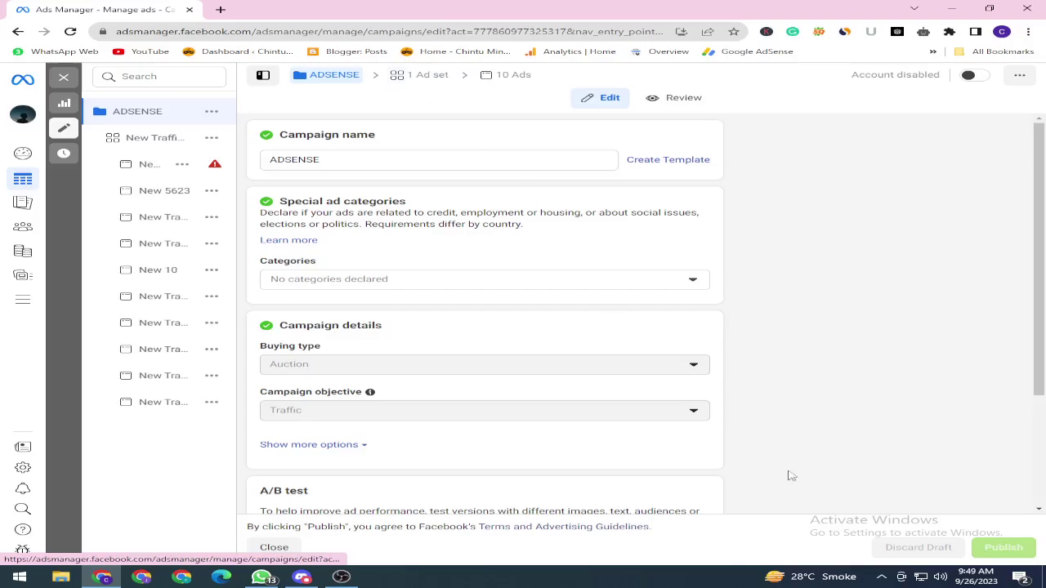
Step: Open the New Traffic ad set and review its conversion location and the available performance goals
click(412, 82)
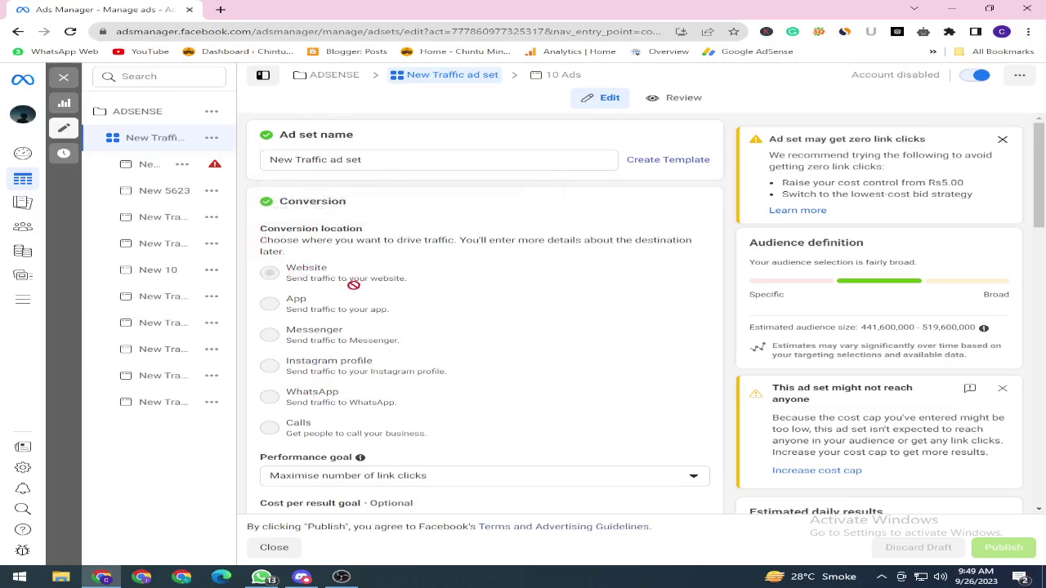
scroll(355, 290, down, 1)
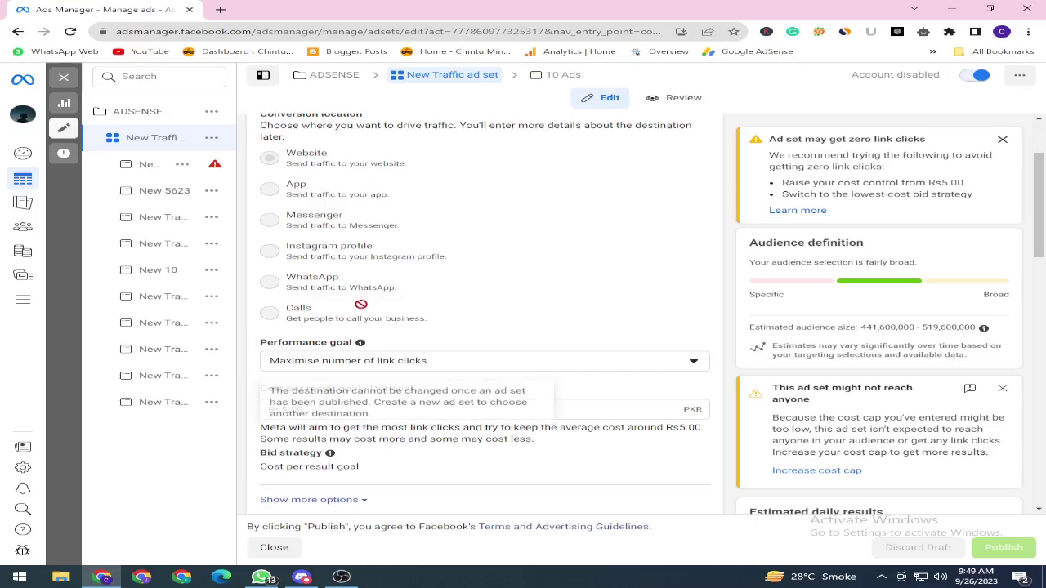
click(415, 366)
click(413, 364)
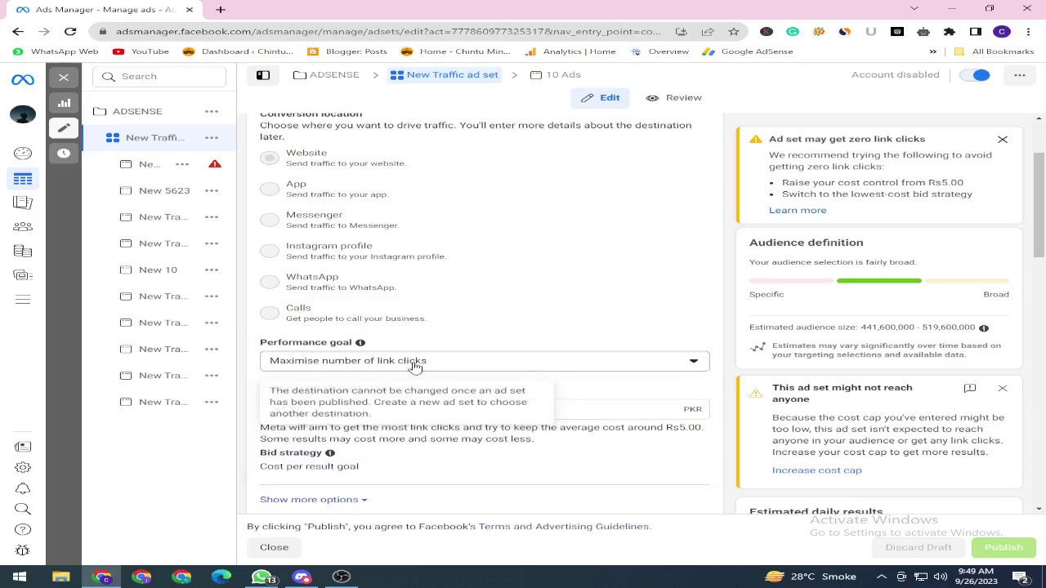
click(365, 374)
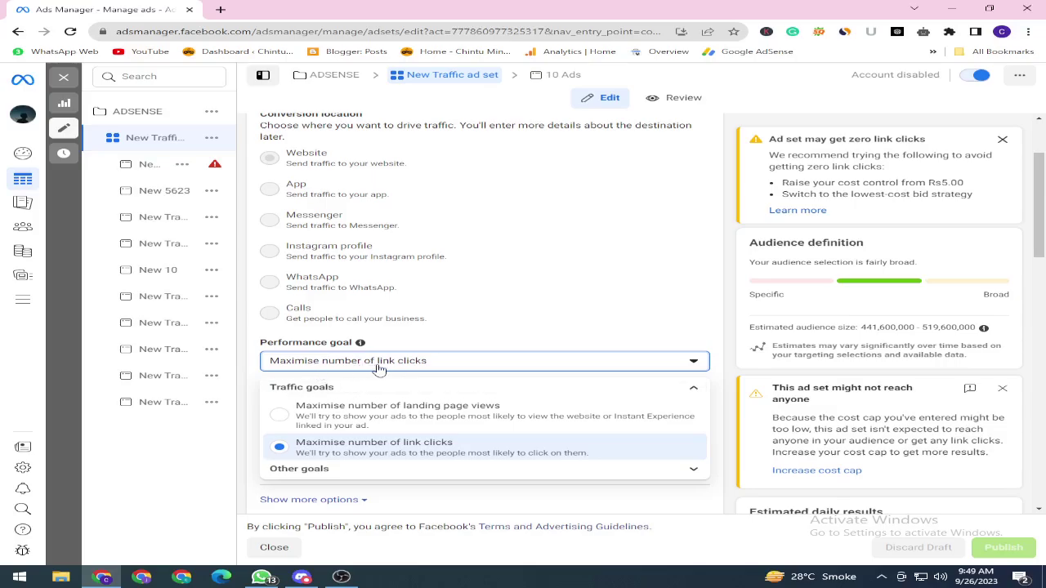
click(385, 368)
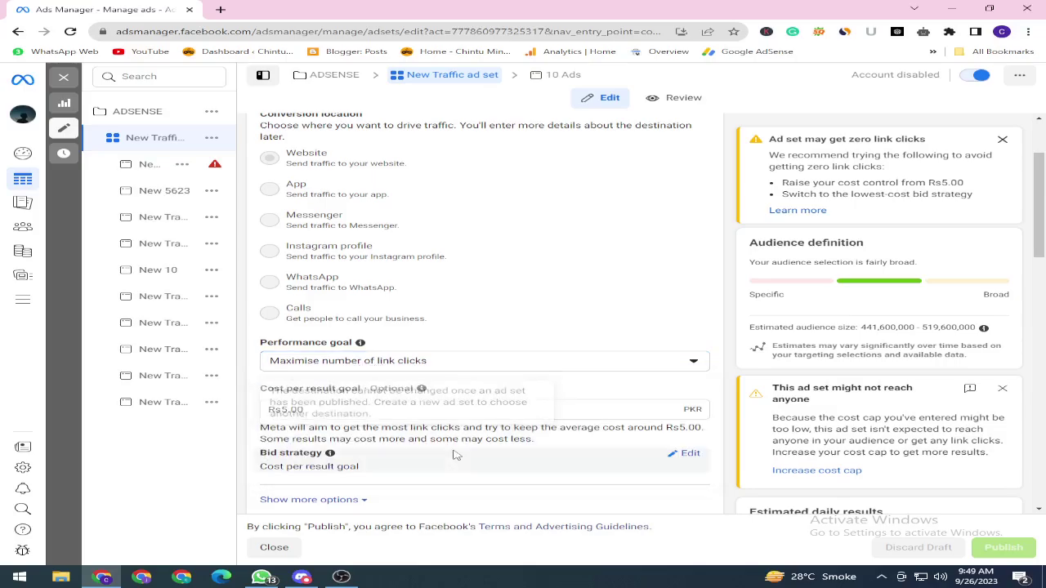
Step: Review the ad set's cost per result goal and bid strategy
scroll(409, 455, down, 2)
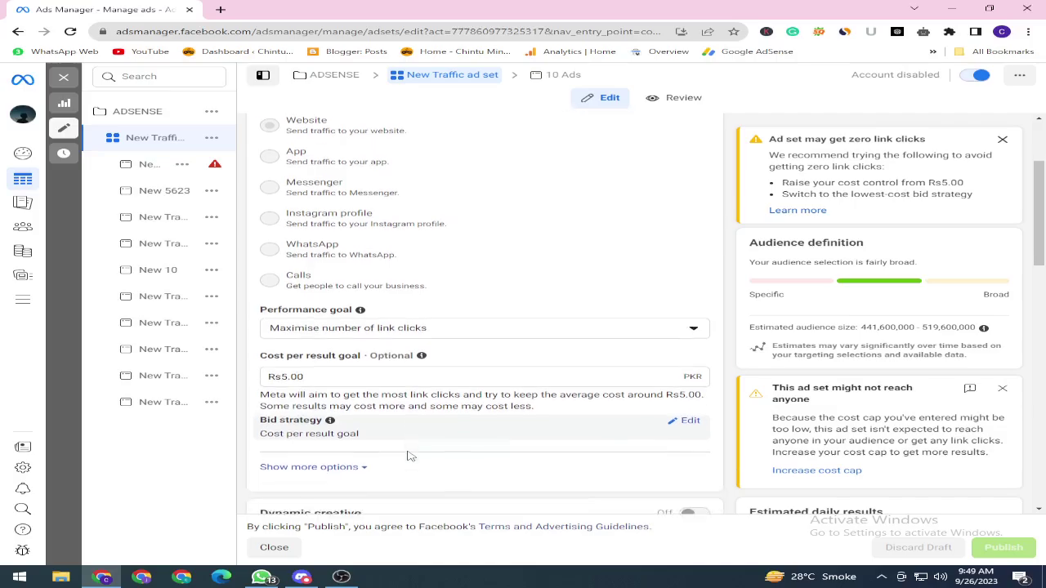
click(326, 295)
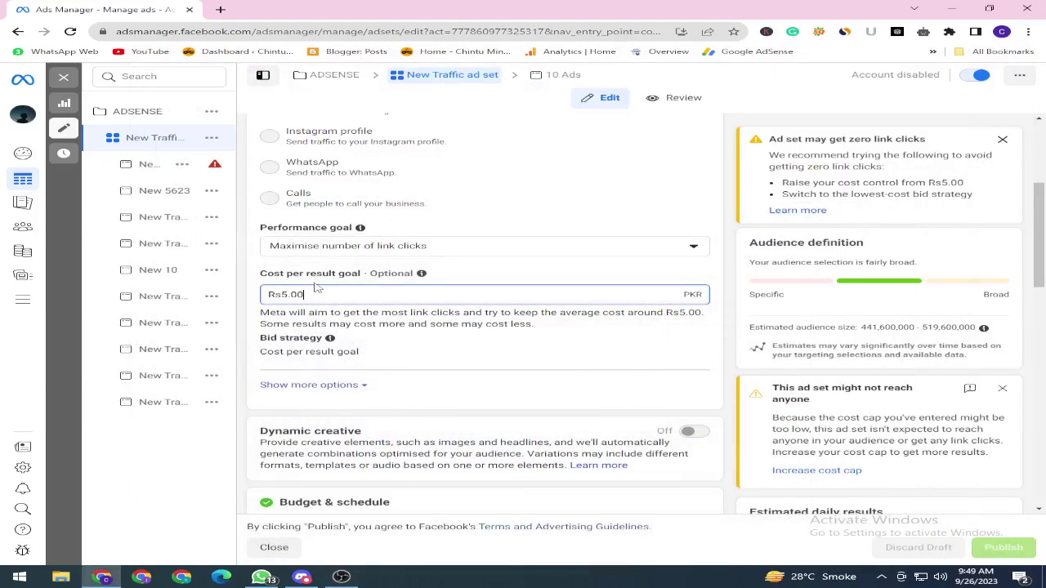
double_click(311, 296)
click(353, 299)
scroll(355, 304, down, 1)
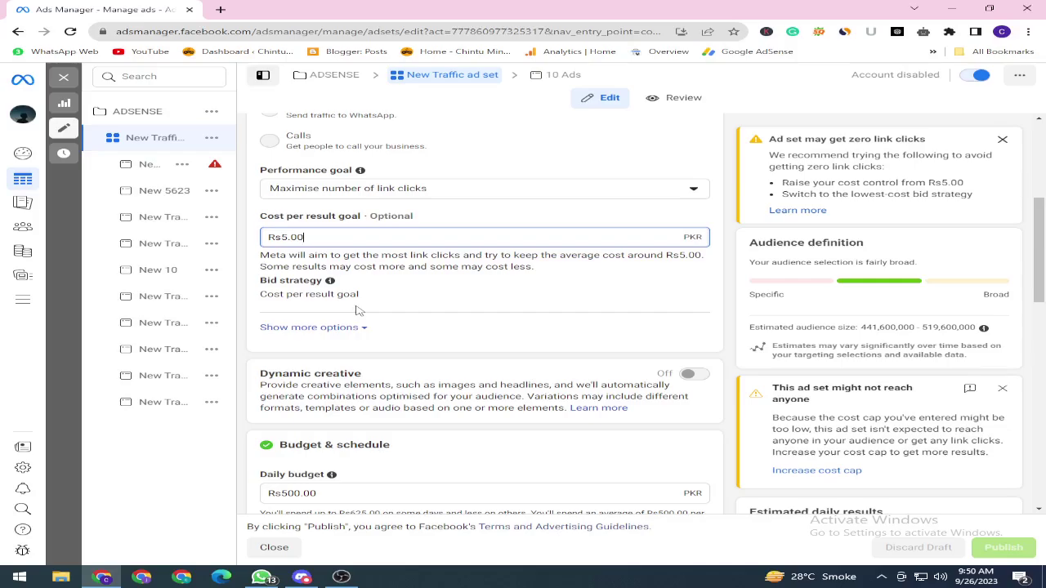
scroll(357, 302, down, 1)
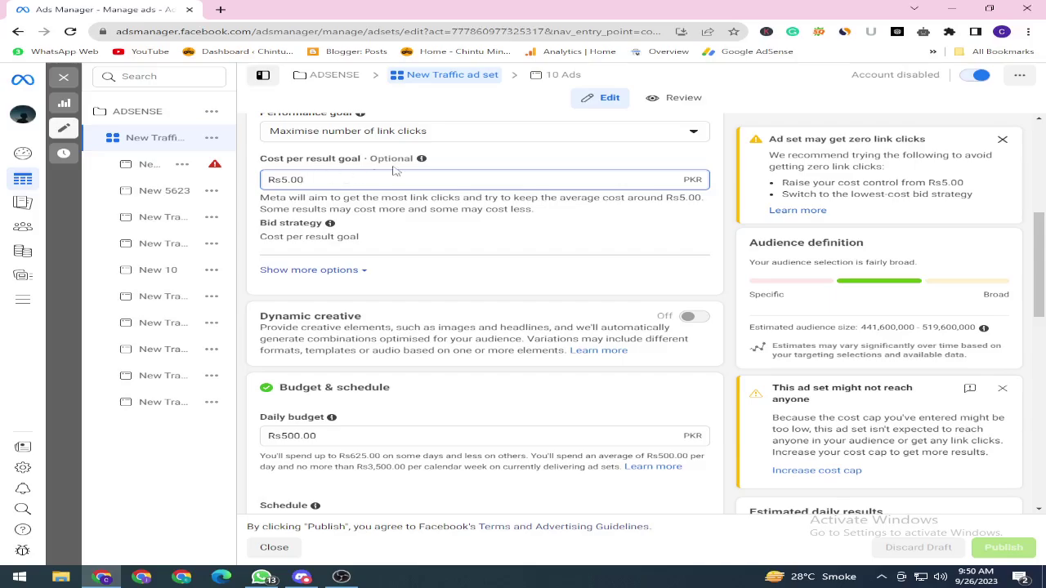
Step: Review the ad set's daily budget and schedule settings
scroll(382, 354, down, 1)
scroll(359, 359, down, 2)
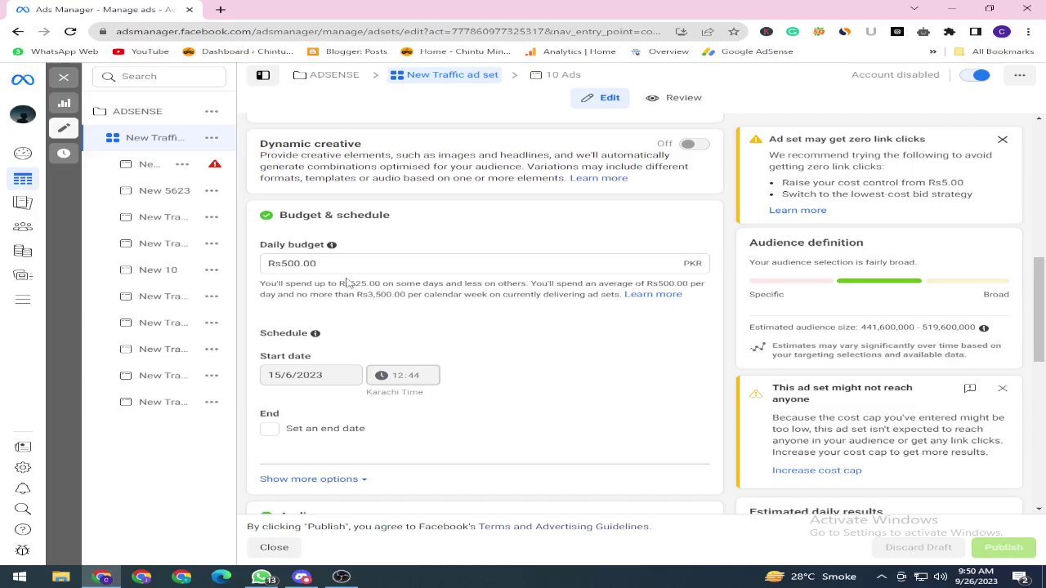
click(338, 263)
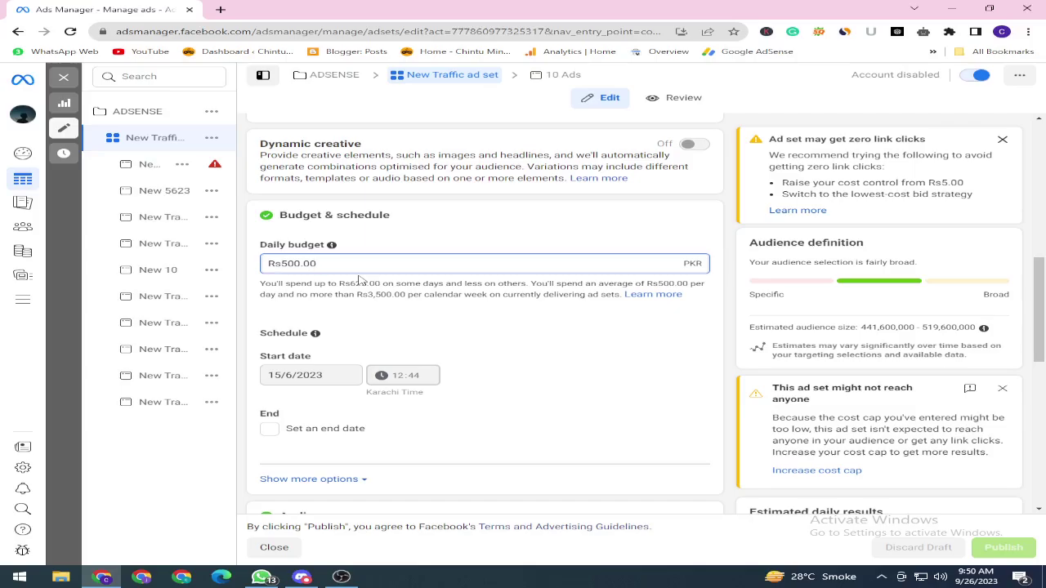
scroll(413, 331, down, 1)
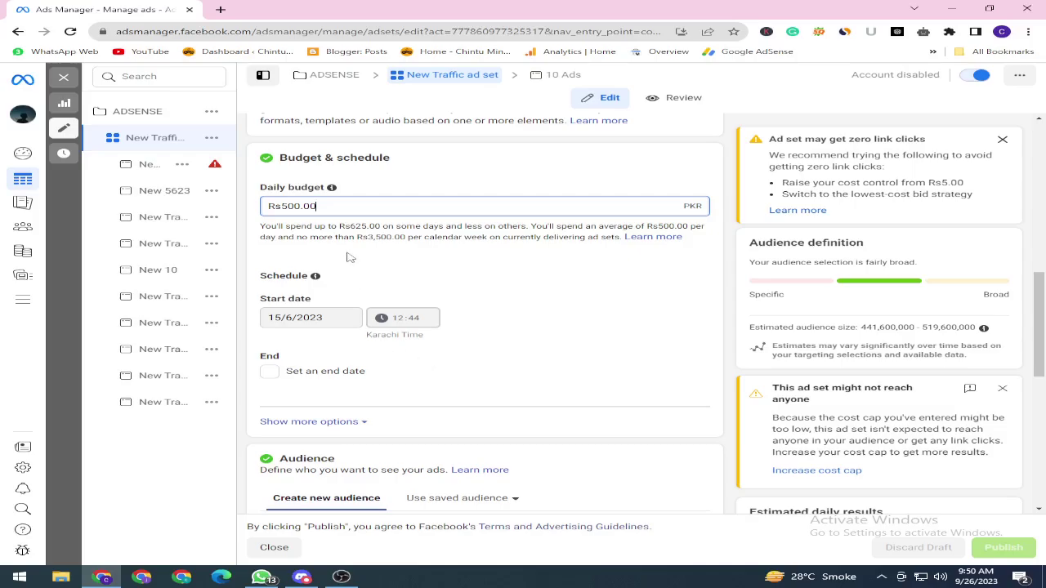
click(333, 205)
Step: Search the ad set's custom audiences for "india" and clear the search
scroll(531, 333, down, 3)
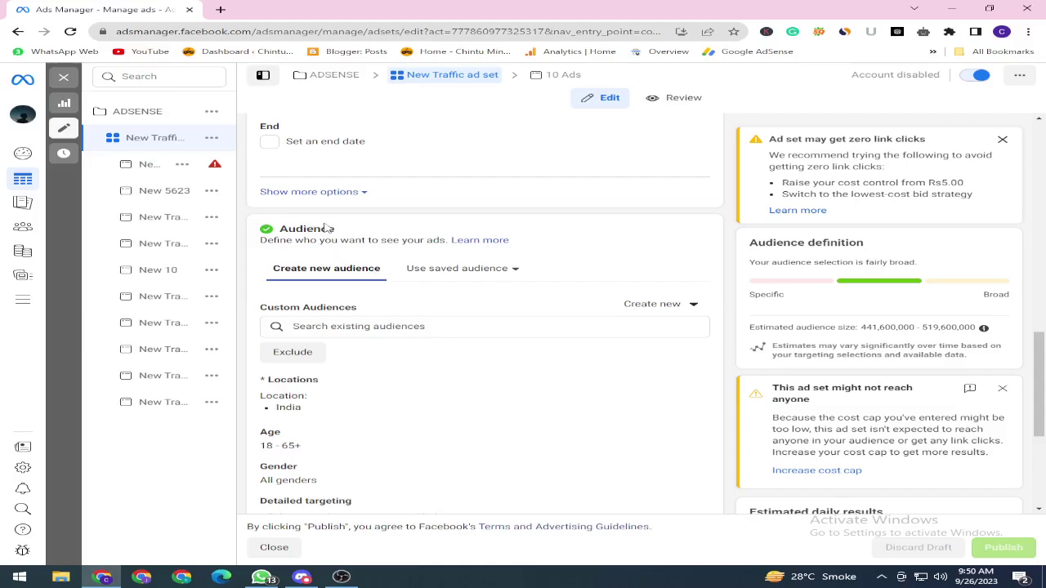
scroll(327, 227, down, 2)
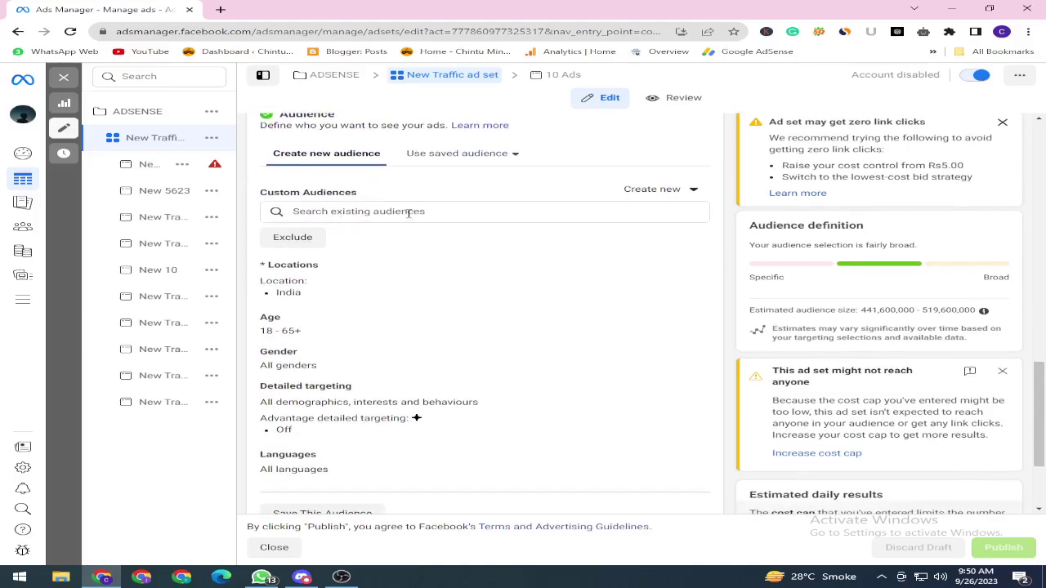
click(409, 212)
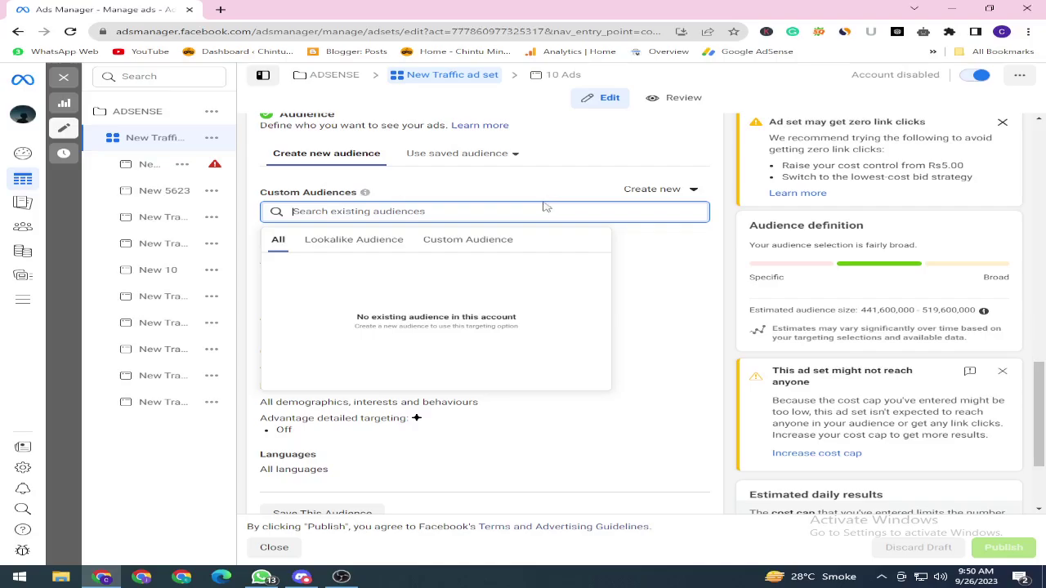
text(id)
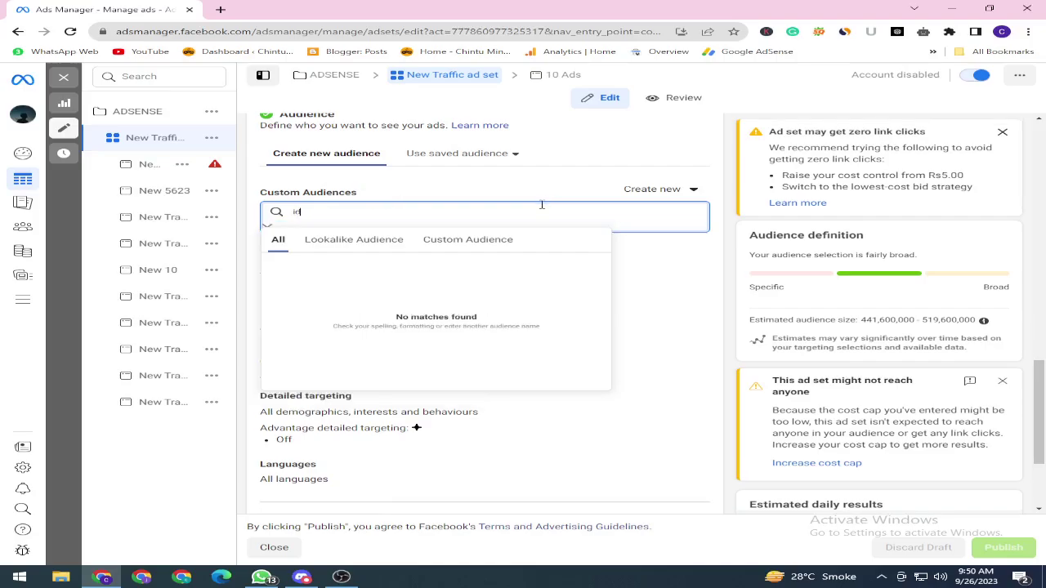
key(BackSpace)
text(ndia)
key(BackSpace)
key(BackSpace)
key(BackSpace)
key(BackSpace)
key(BackSpace)
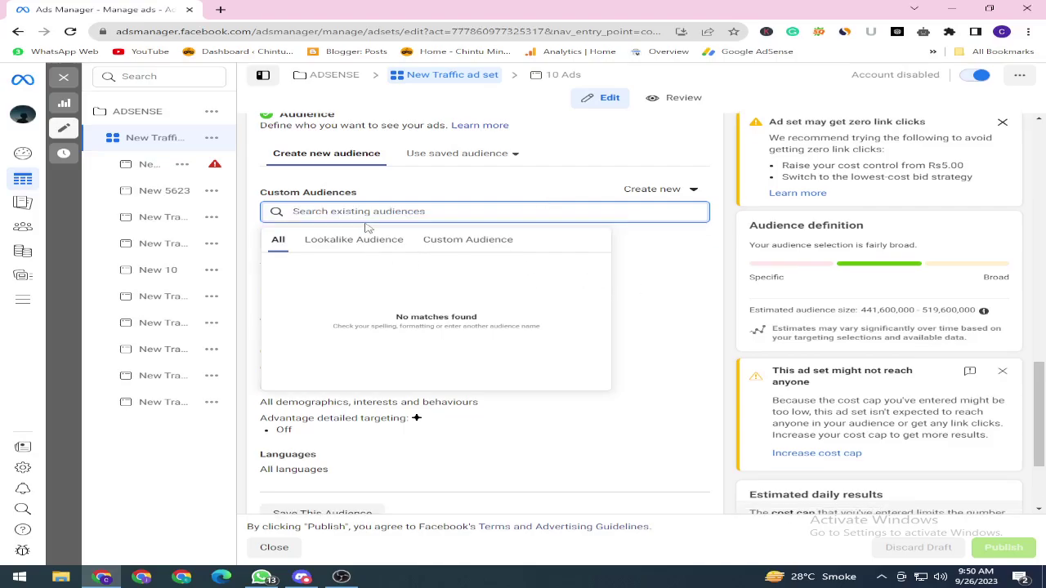
Step: Remove India from the ad set's locations and add the country India back as an included location
click(254, 236)
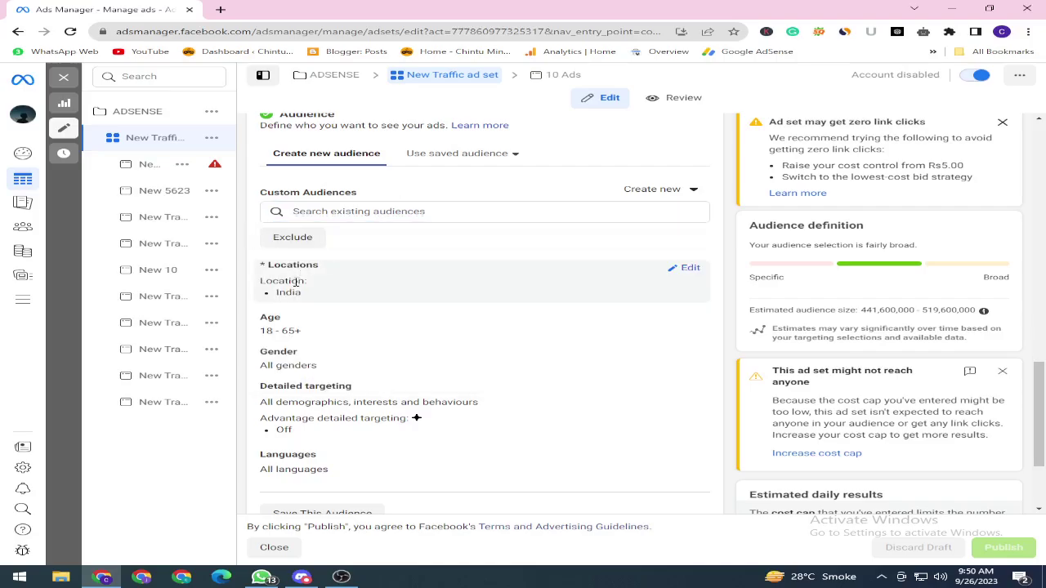
click(691, 271)
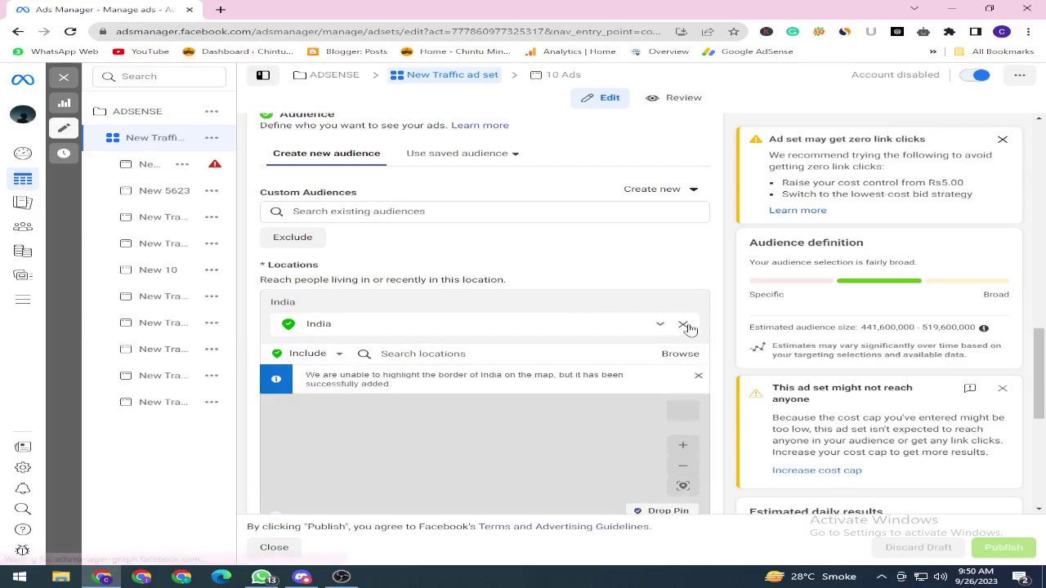
click(684, 326)
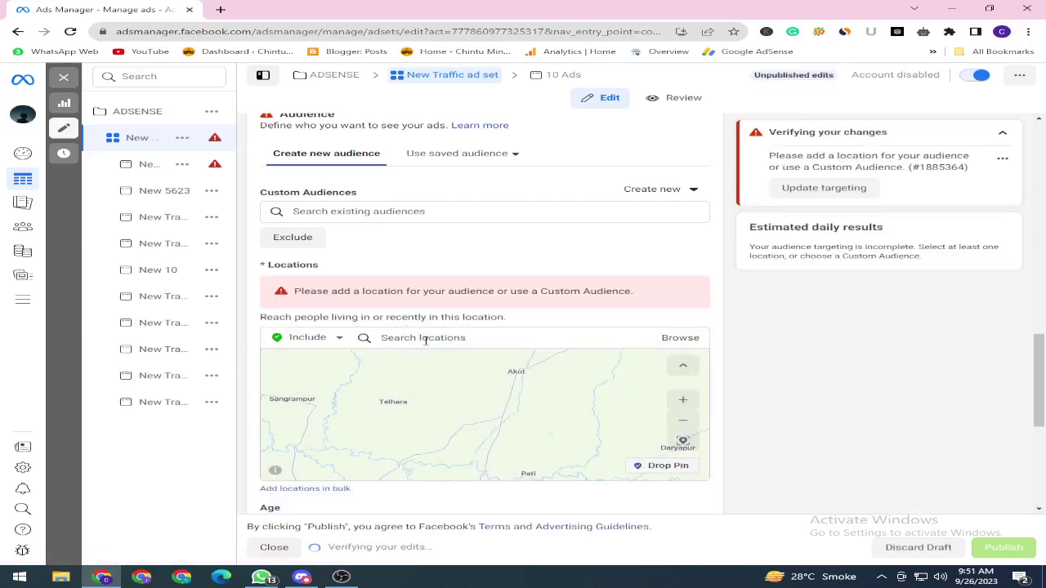
click(427, 340)
text(in)
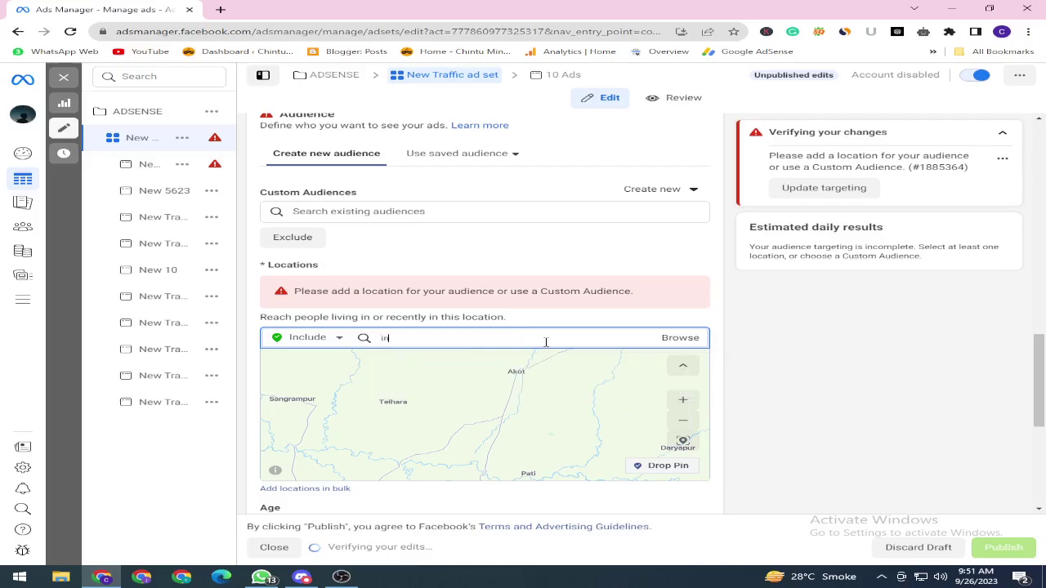
text(dia)
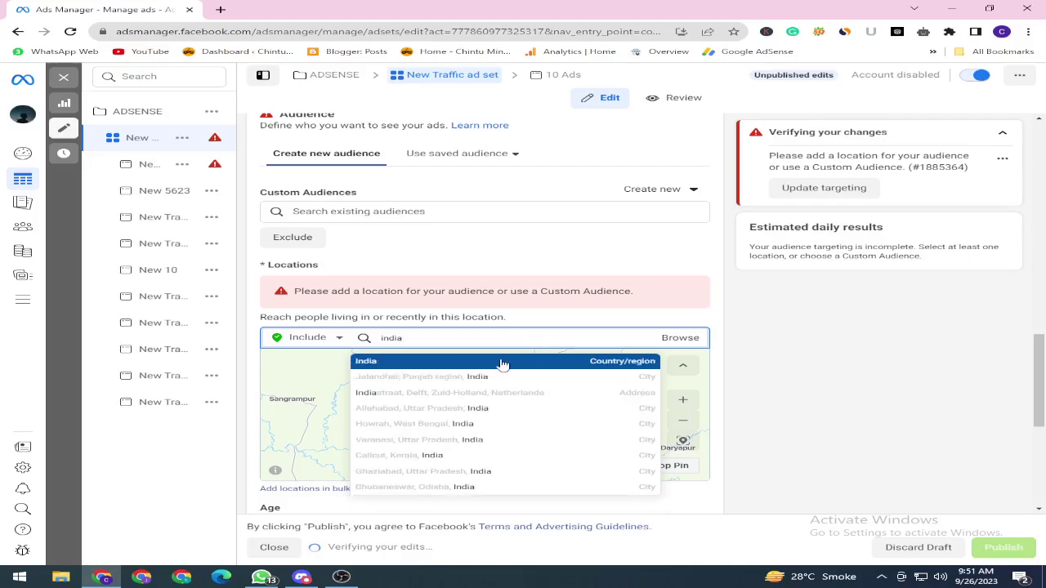
click(501, 361)
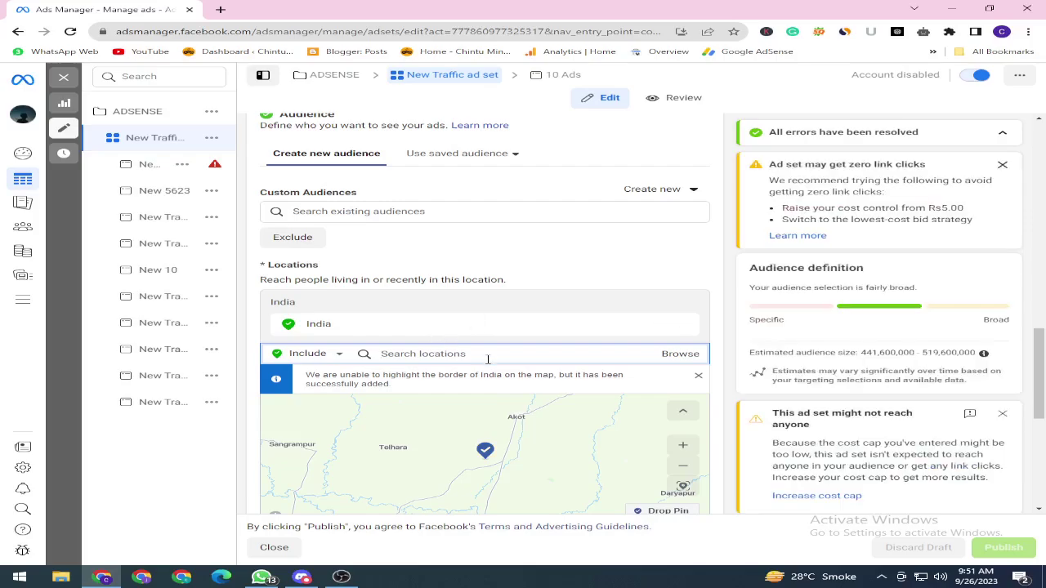
Step: Review the ad set's age, gender, detailed targeting, language and placement settings, and recheck its budget, performance goal and conversion location
scroll(432, 373, down, 2)
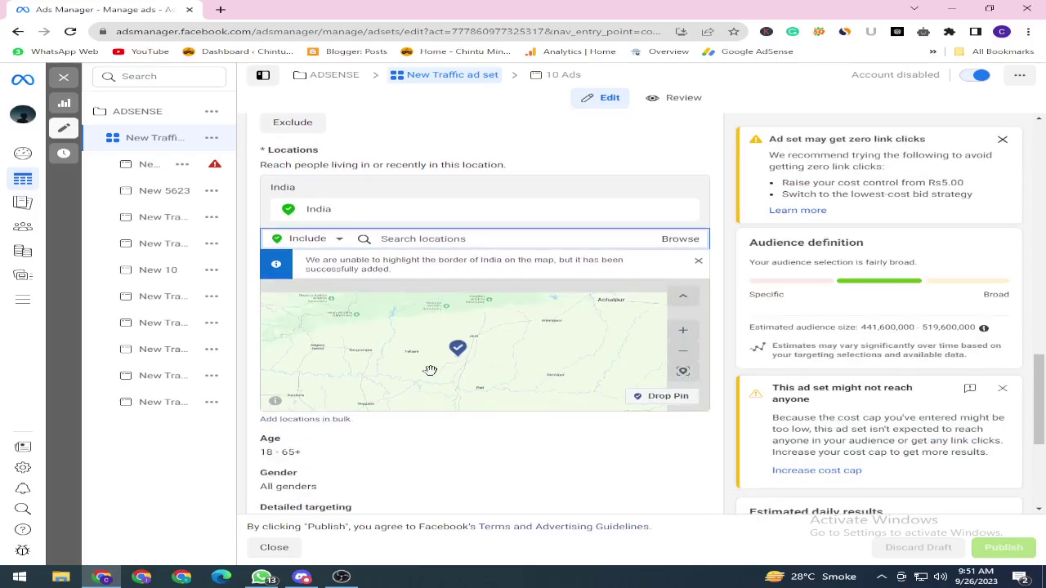
scroll(403, 408, down, 2)
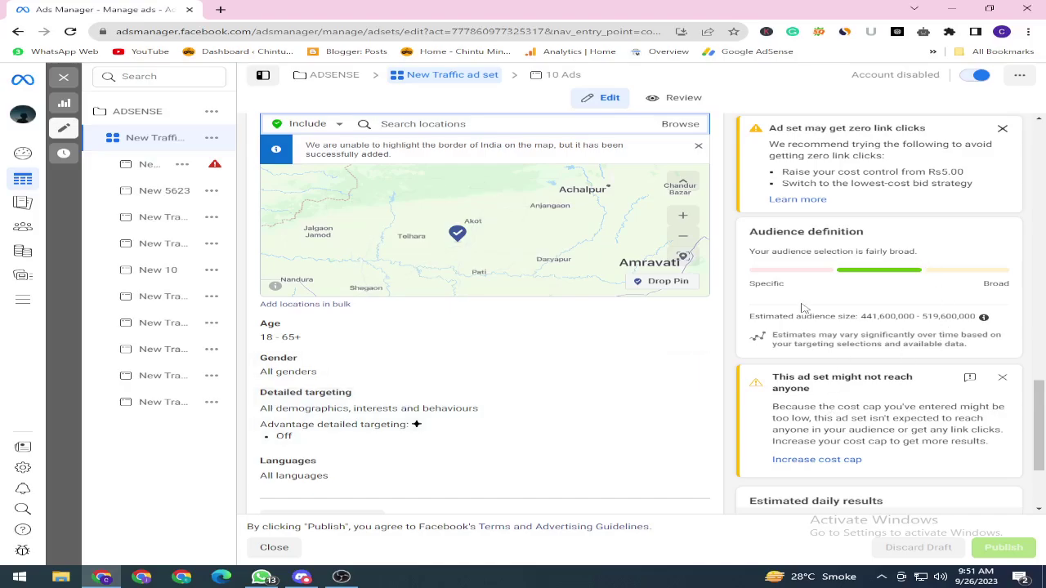
scroll(817, 378, down, 3)
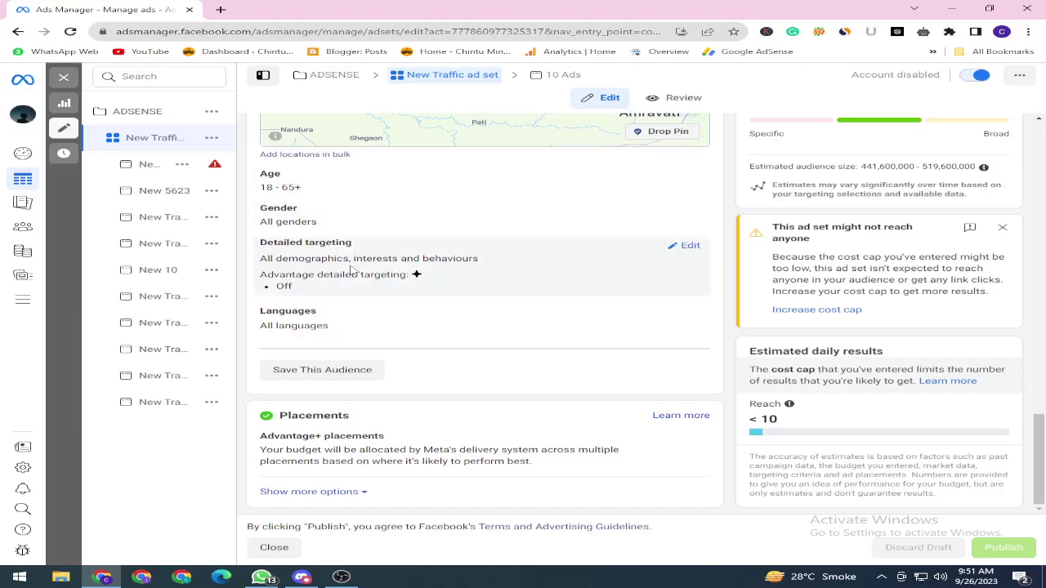
scroll(351, 269, up, 3)
scroll(458, 343, down, 2)
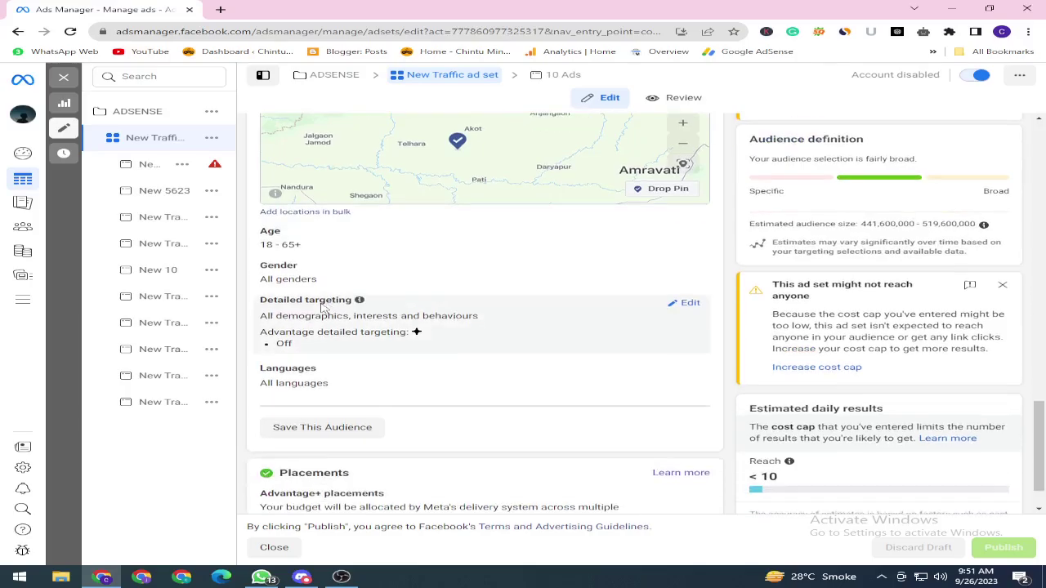
scroll(326, 309, down, 1)
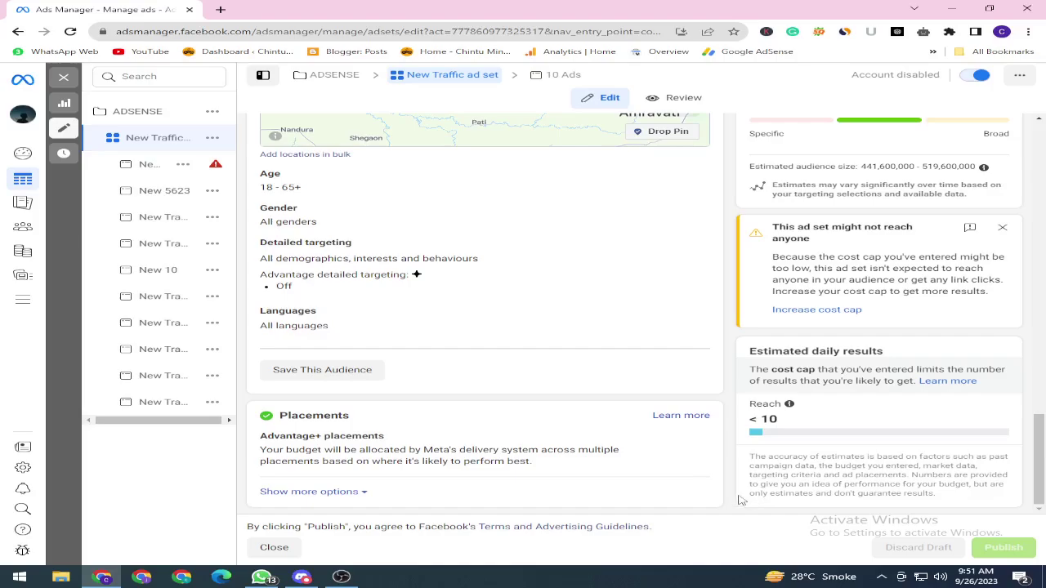
scroll(501, 417, up, 3)
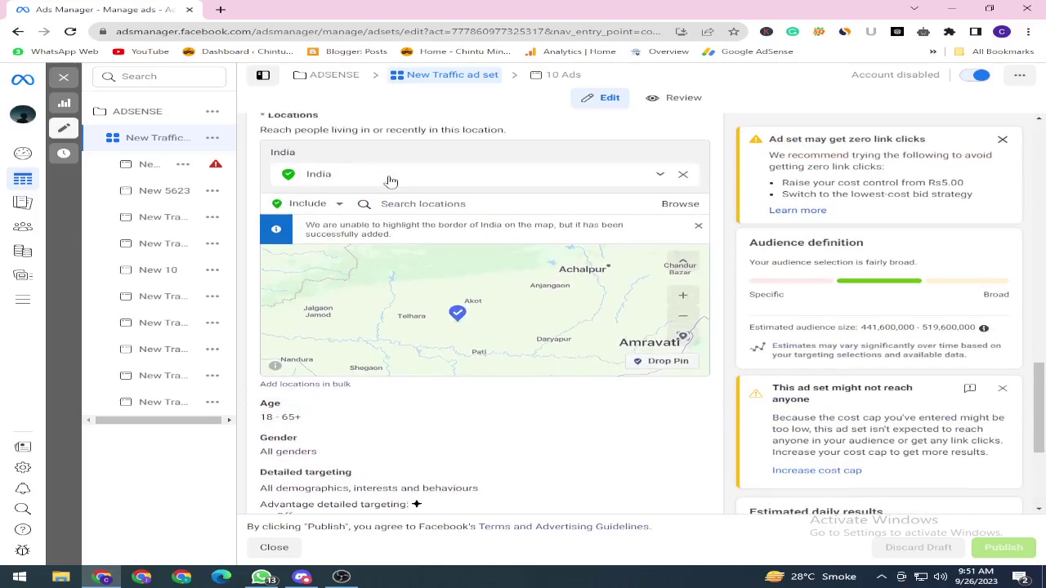
scroll(391, 181, up, 3)
scroll(400, 237, up, 5)
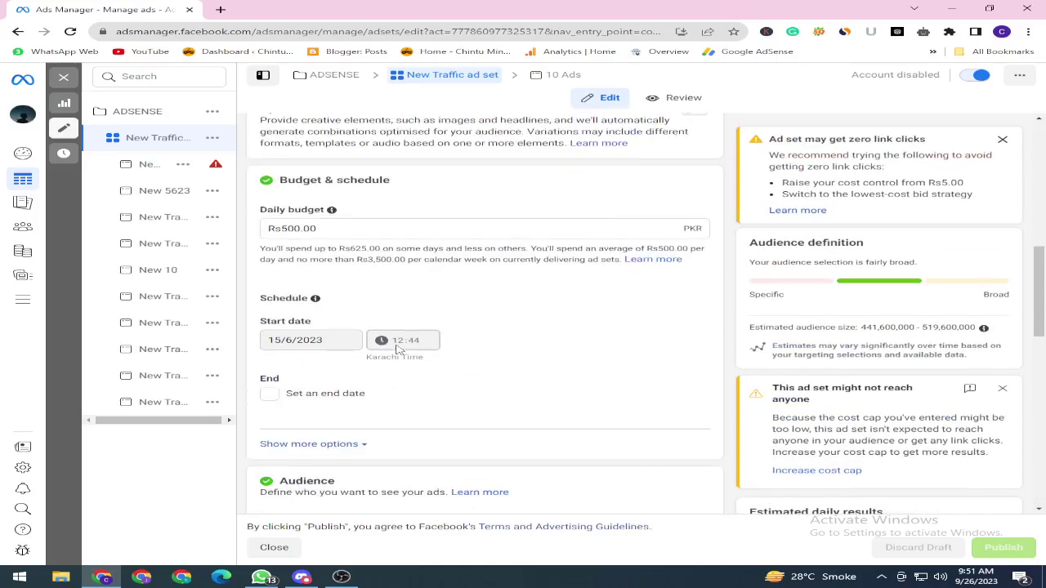
scroll(336, 286, up, 4)
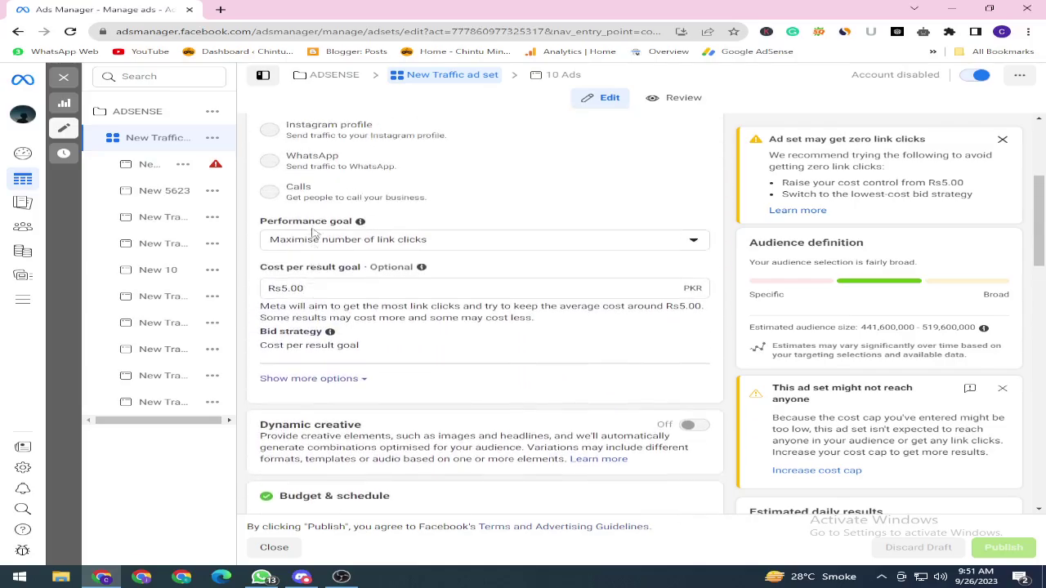
scroll(347, 321, up, 3)
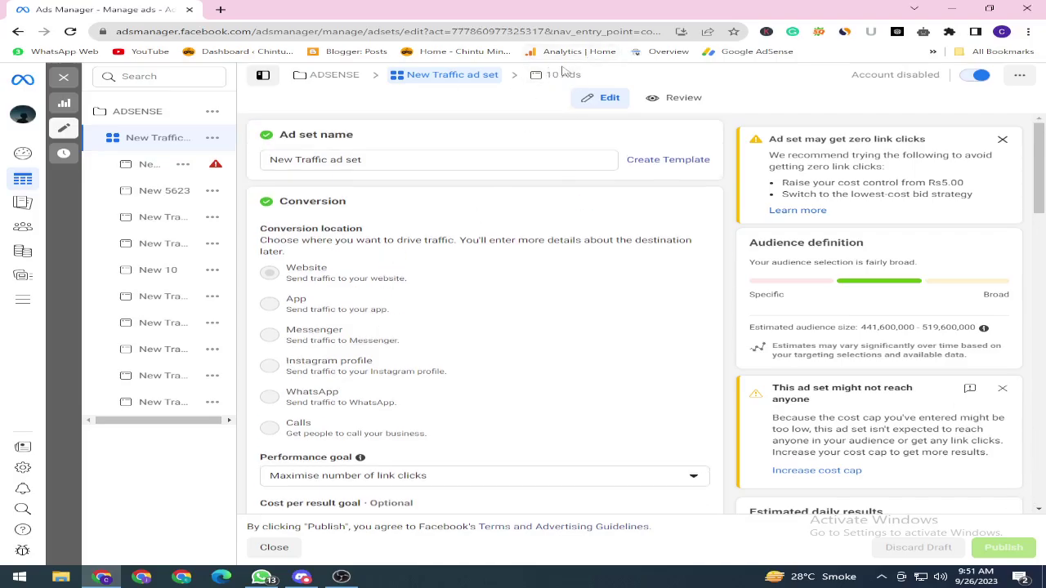
Step: Open all 10 ads together and review their identity, ad setup, creative, call to action and website destination
click(562, 74)
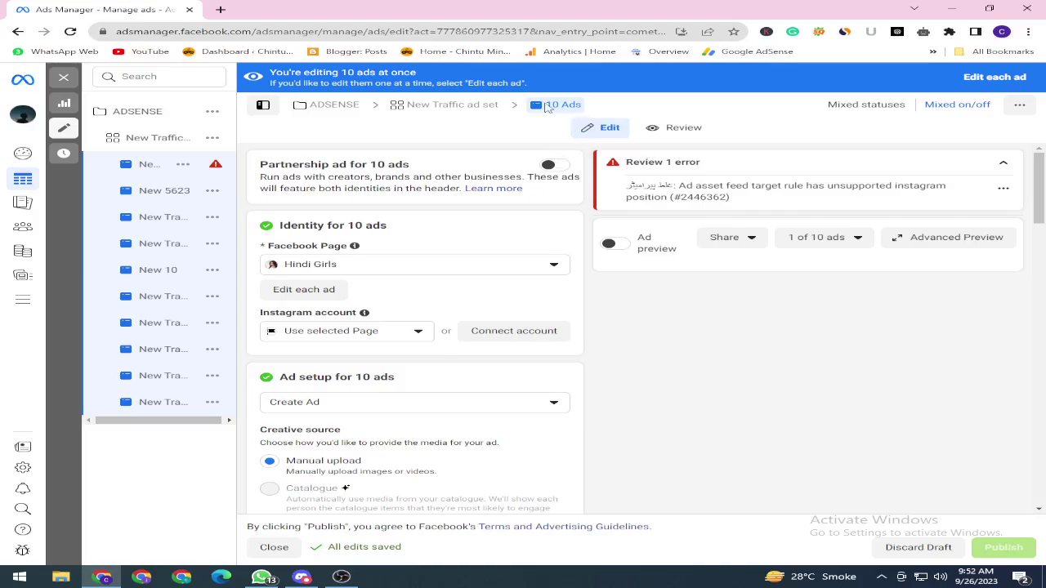
scroll(432, 233, down, 1)
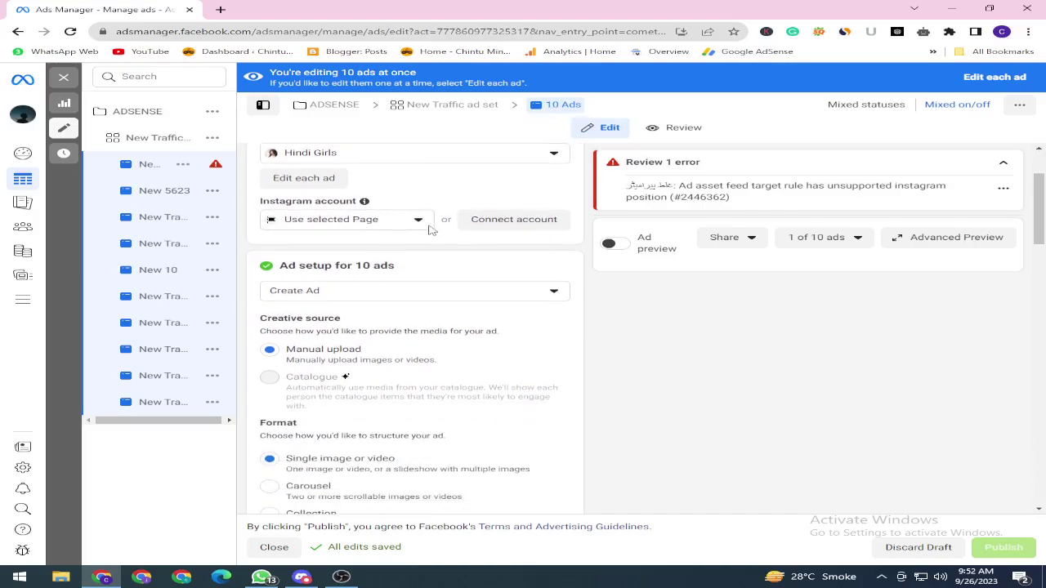
scroll(432, 238, down, 1)
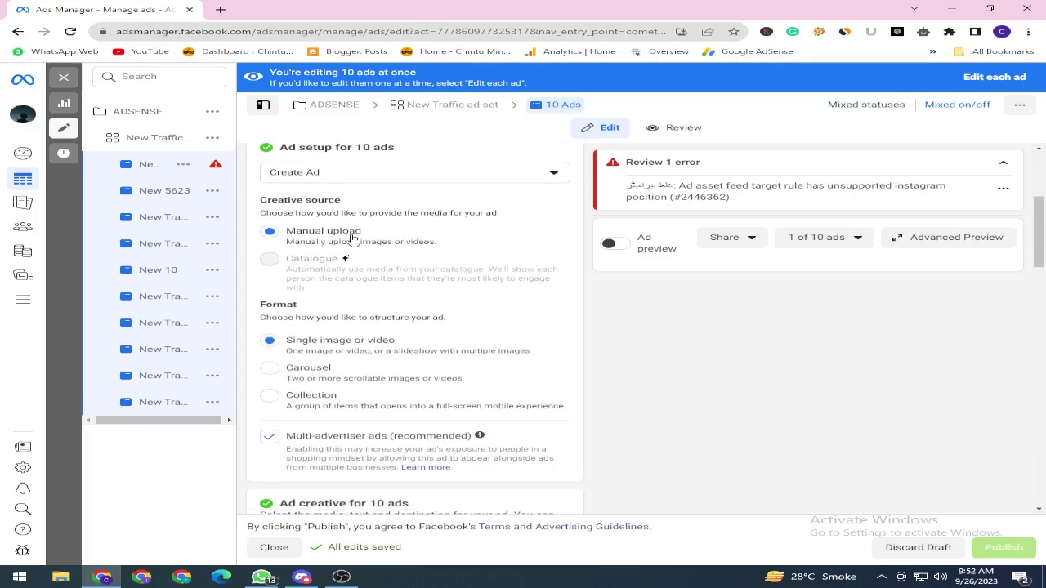
scroll(359, 245, down, 1)
scroll(391, 360, down, 2)
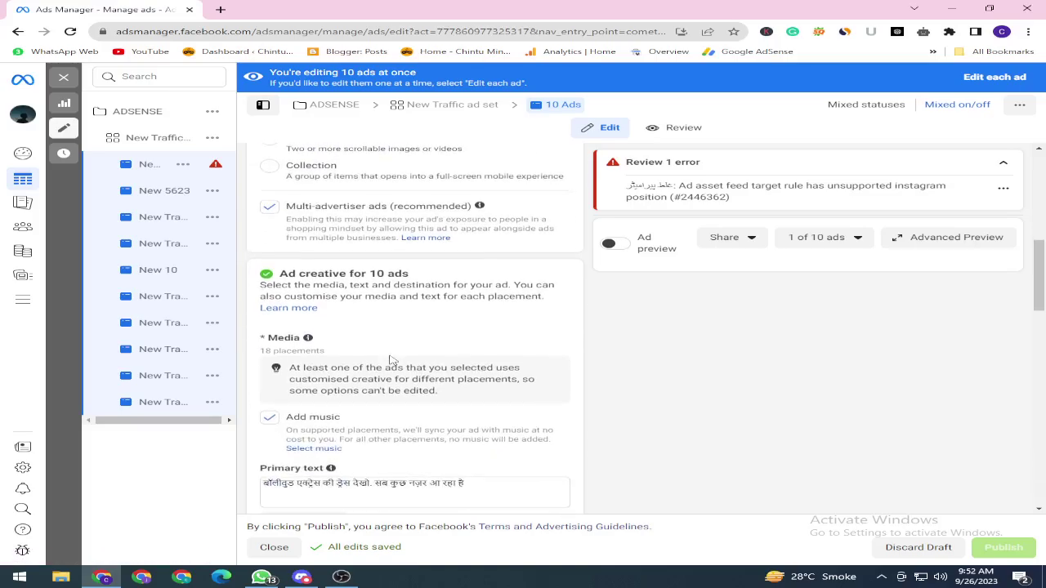
scroll(390, 360, down, 1)
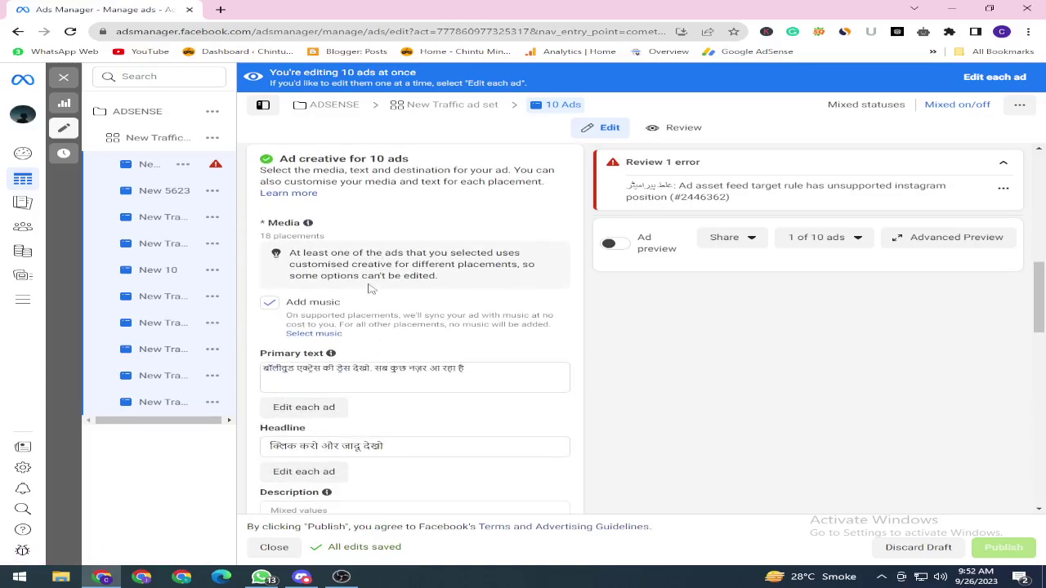
scroll(369, 288, down, 1)
scroll(369, 287, down, 2)
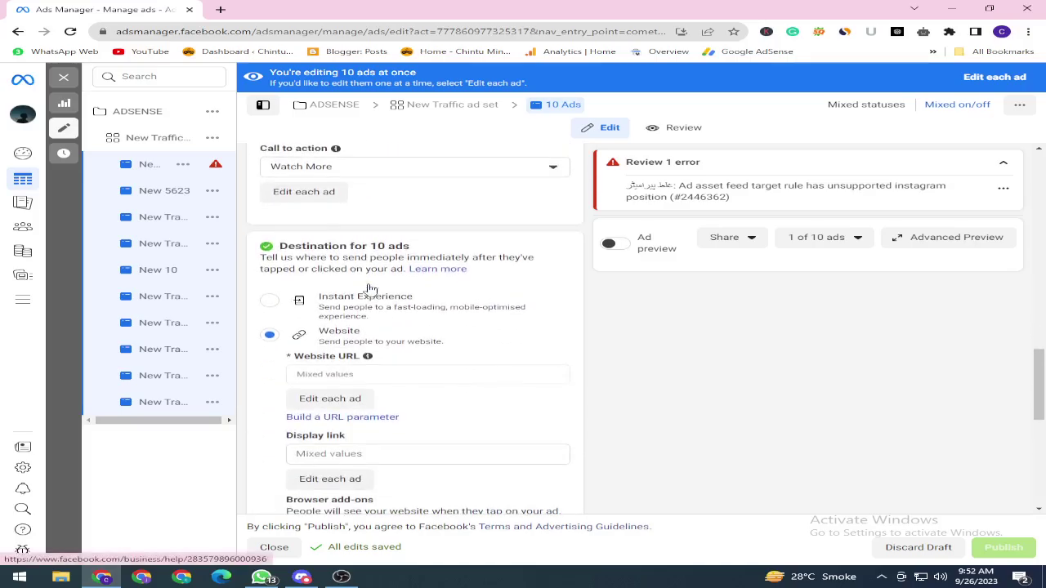
Step: Turn on the ad preview and open the New Traffic ad to review its media, format and ad setup
scroll(388, 292, up, 6)
click(612, 244)
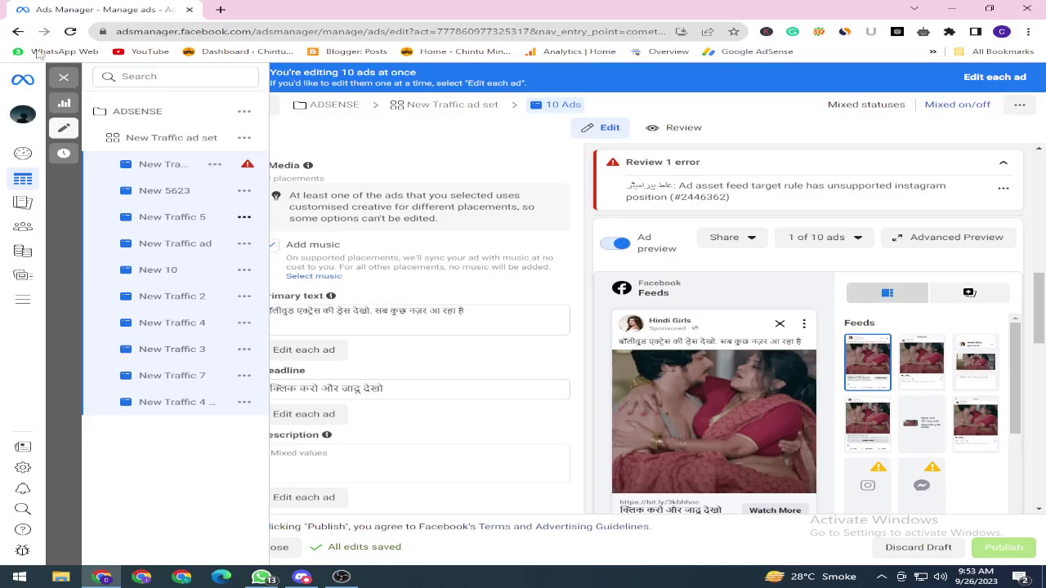
click(148, 245)
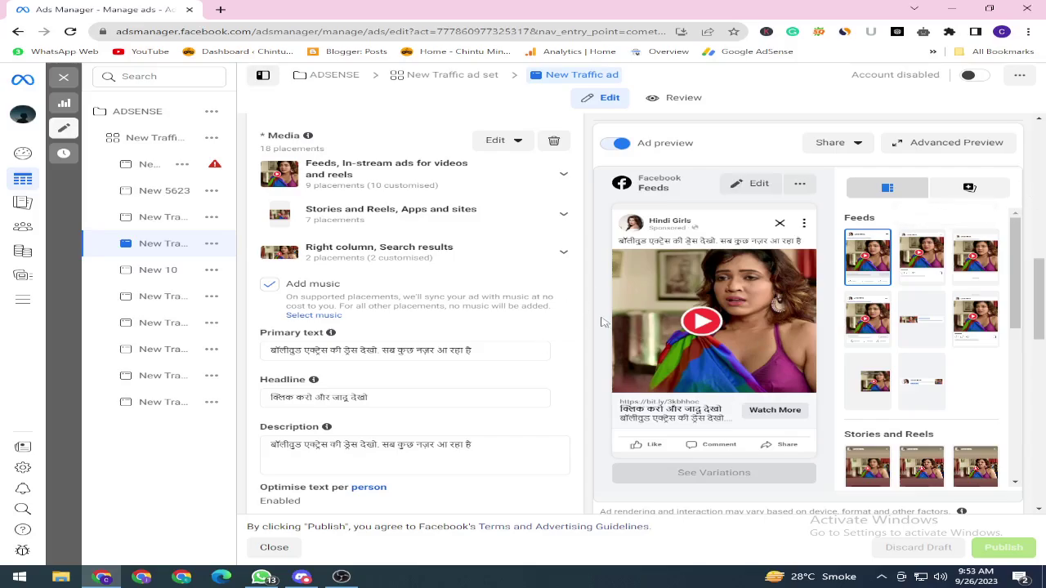
scroll(367, 335, up, 2)
scroll(367, 335, up, 3)
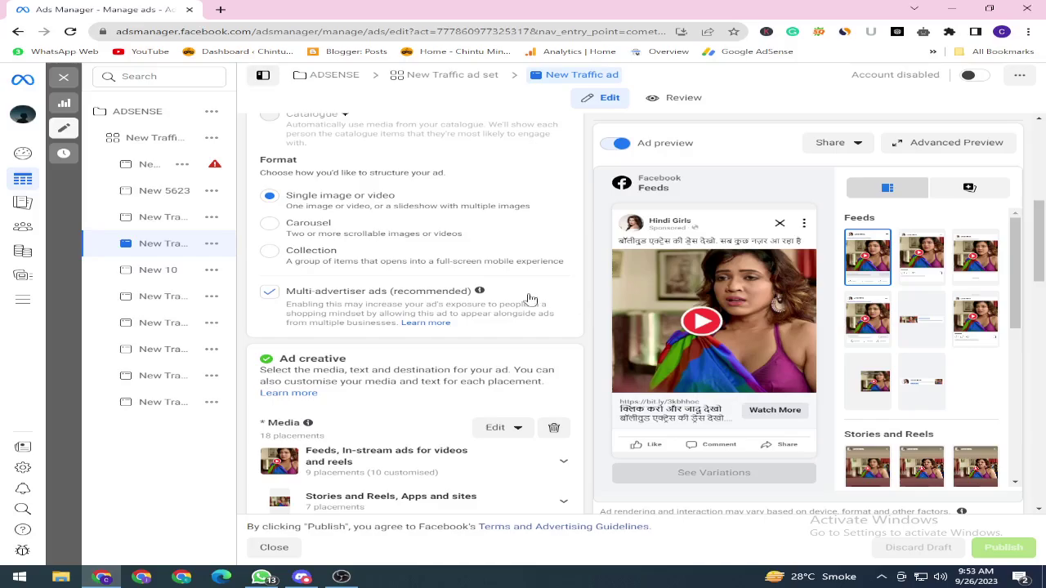
scroll(503, 323, down, 1)
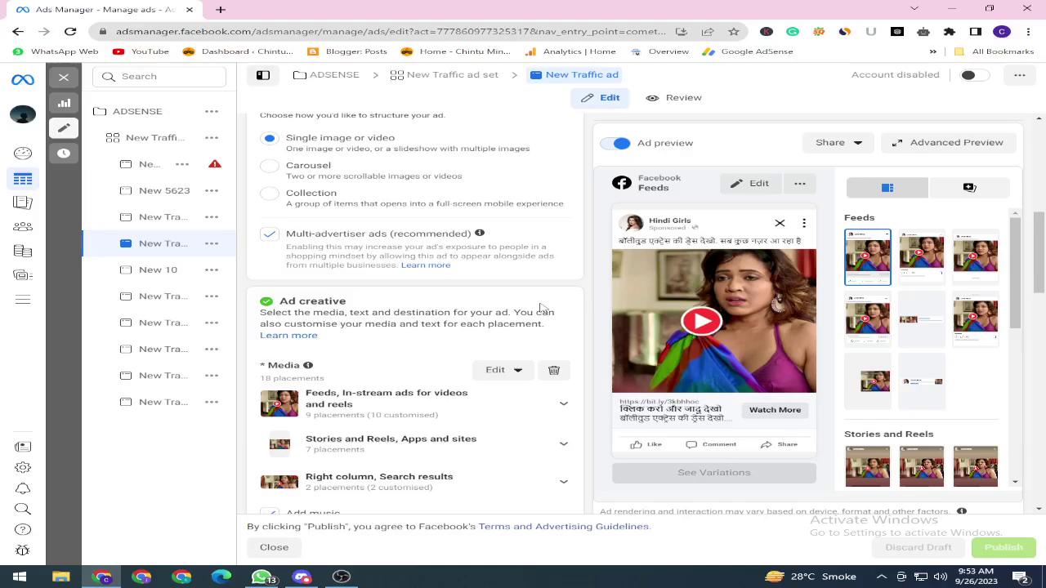
scroll(352, 294, up, 5)
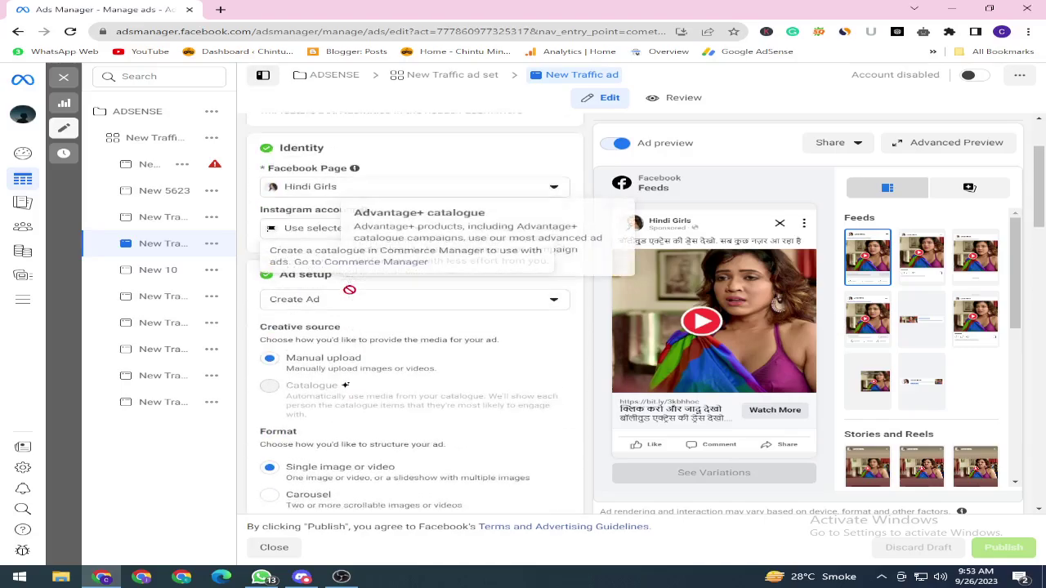
Step: Check which Facebook Pages are available for the ad's identity, keeping the selected Page
click(317, 204)
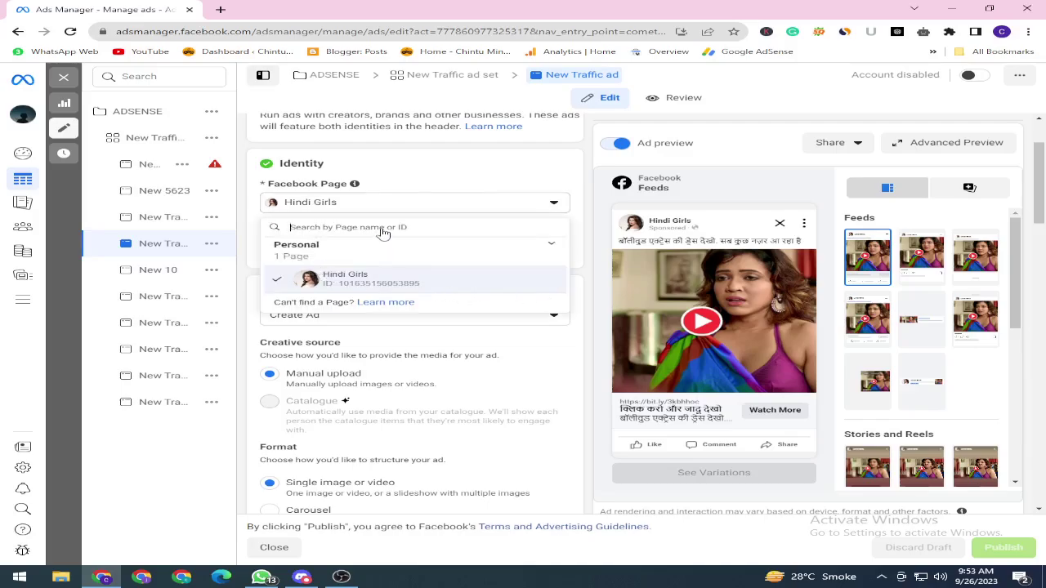
click(406, 172)
scroll(413, 262, up, 2)
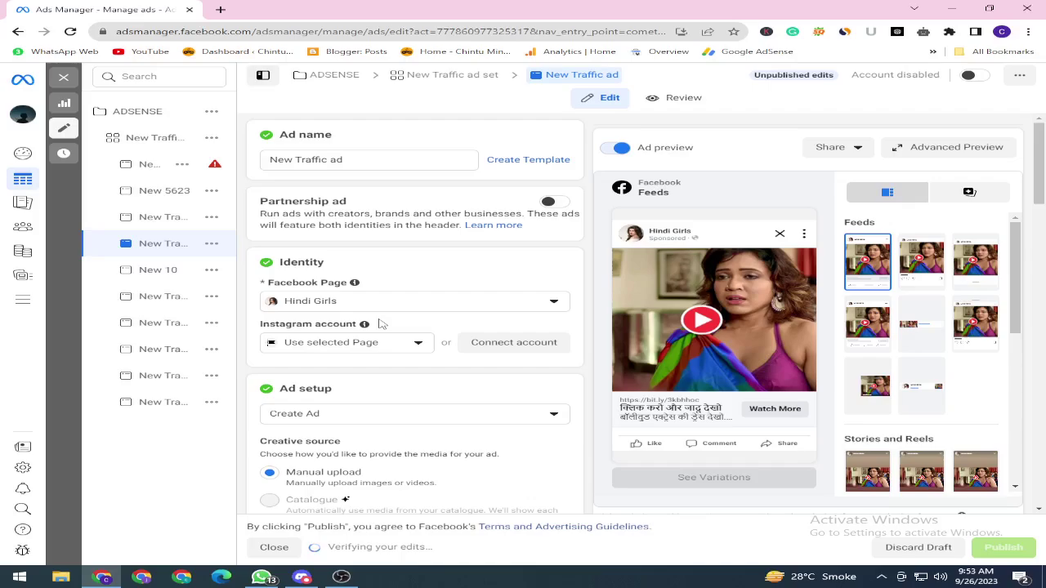
Step: Review the ad's creative source, format and media placements, and inspect its primary text, headline and description fields
scroll(379, 271, down, 4)
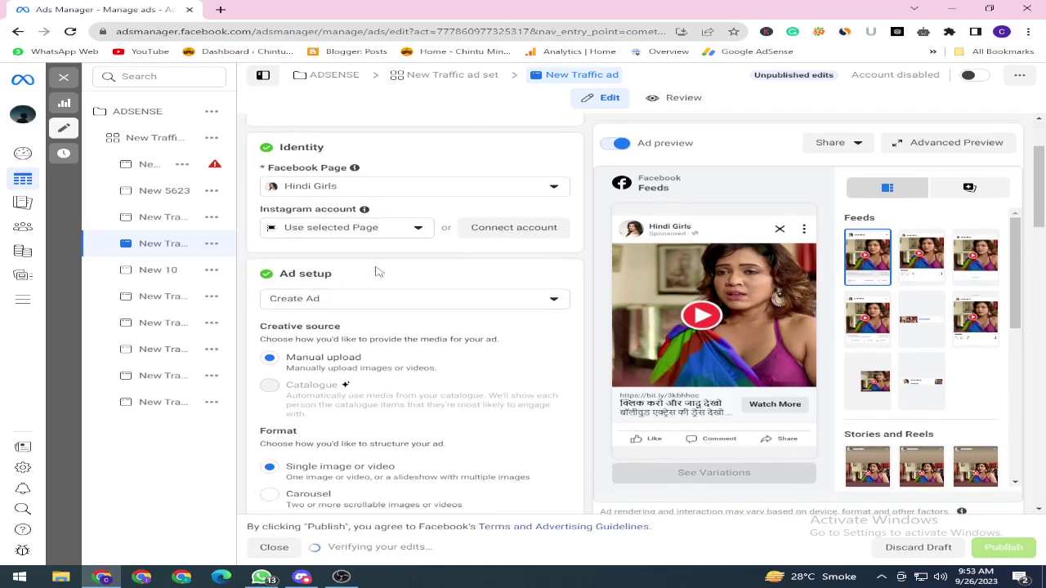
scroll(369, 280, down, 3)
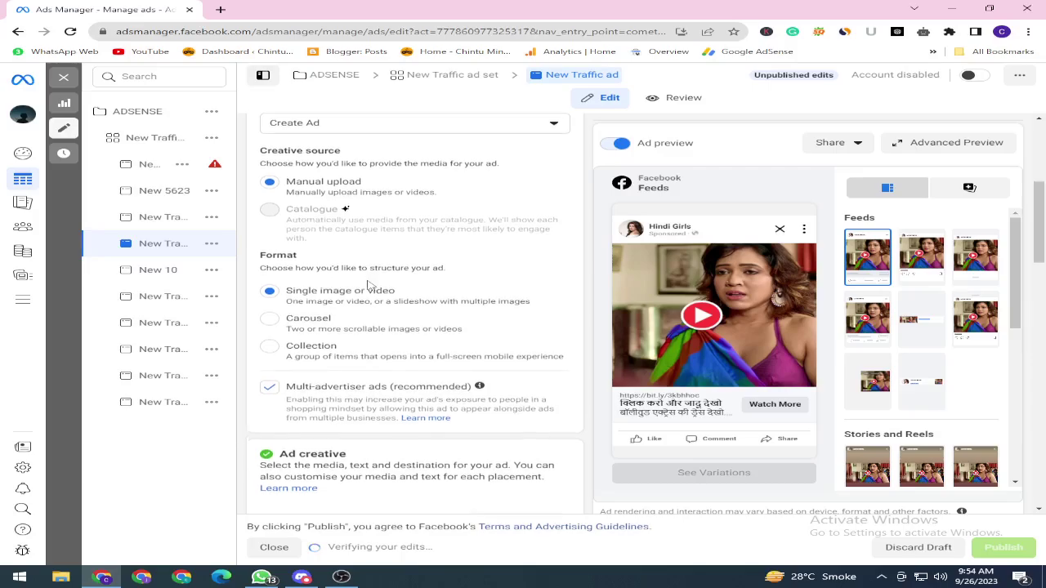
scroll(284, 237, down, 1)
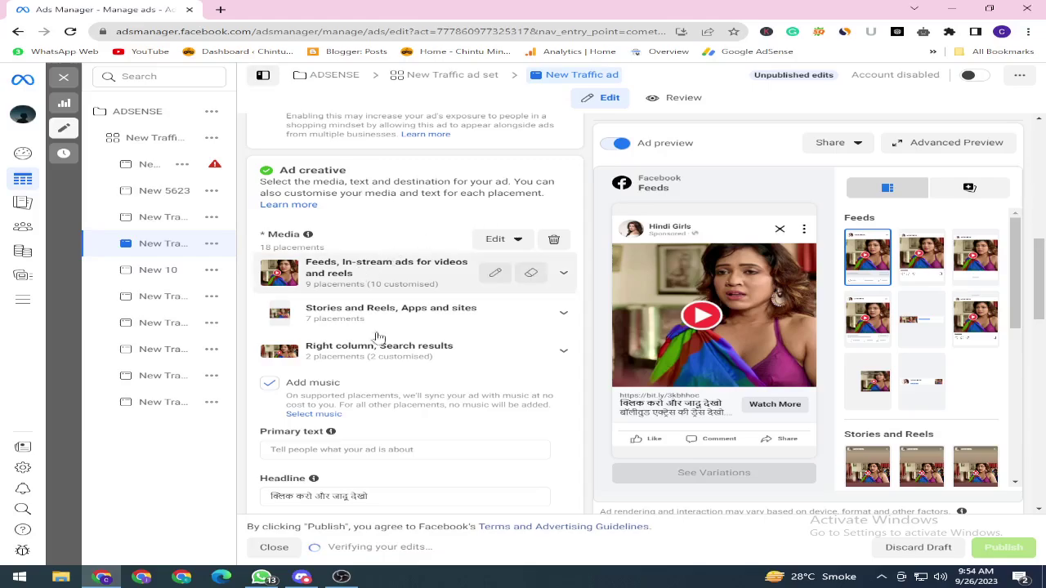
scroll(360, 315, down, 2)
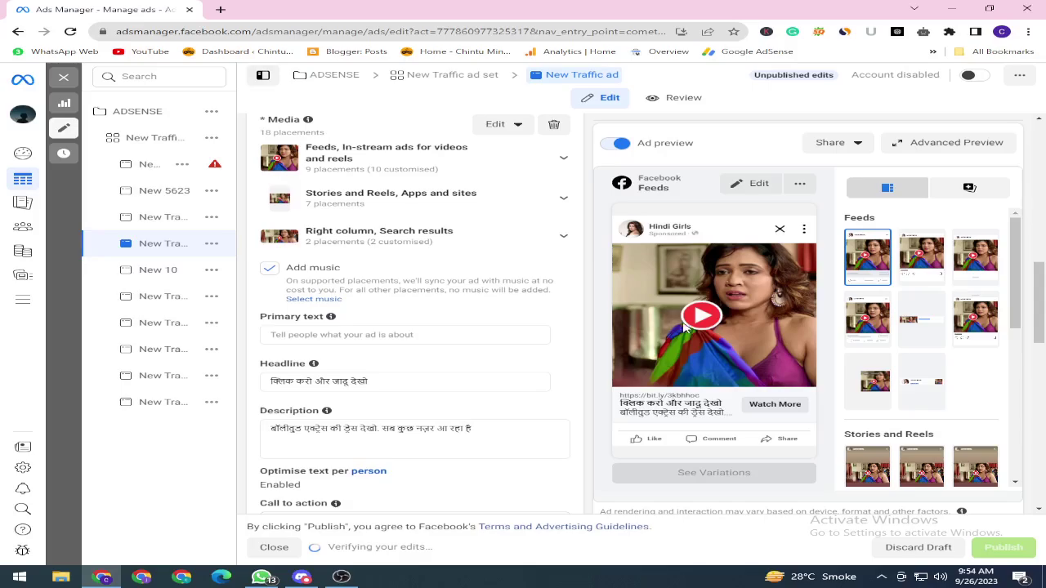
scroll(381, 278, down, 1)
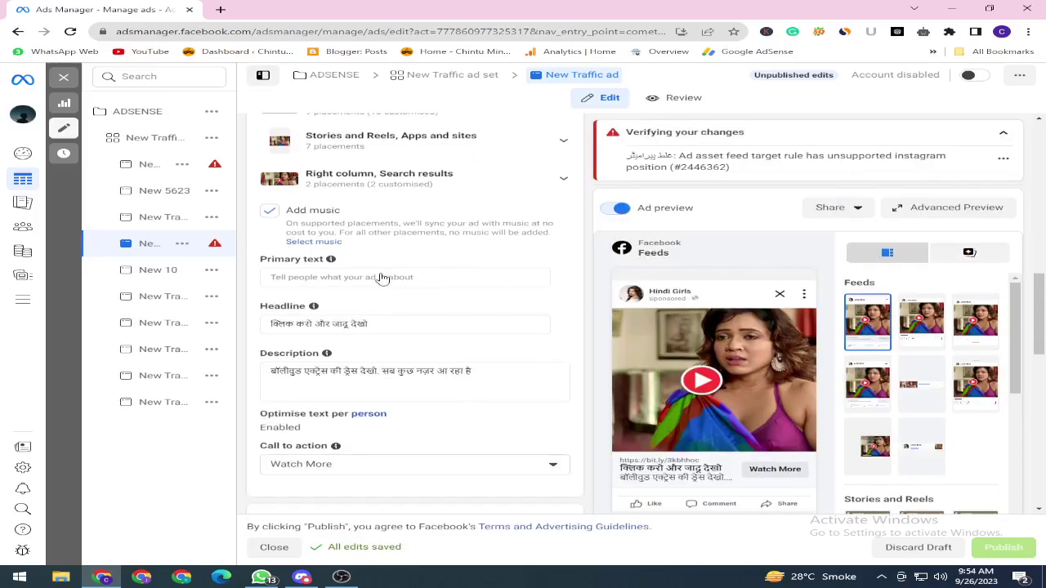
click(406, 323)
click(489, 390)
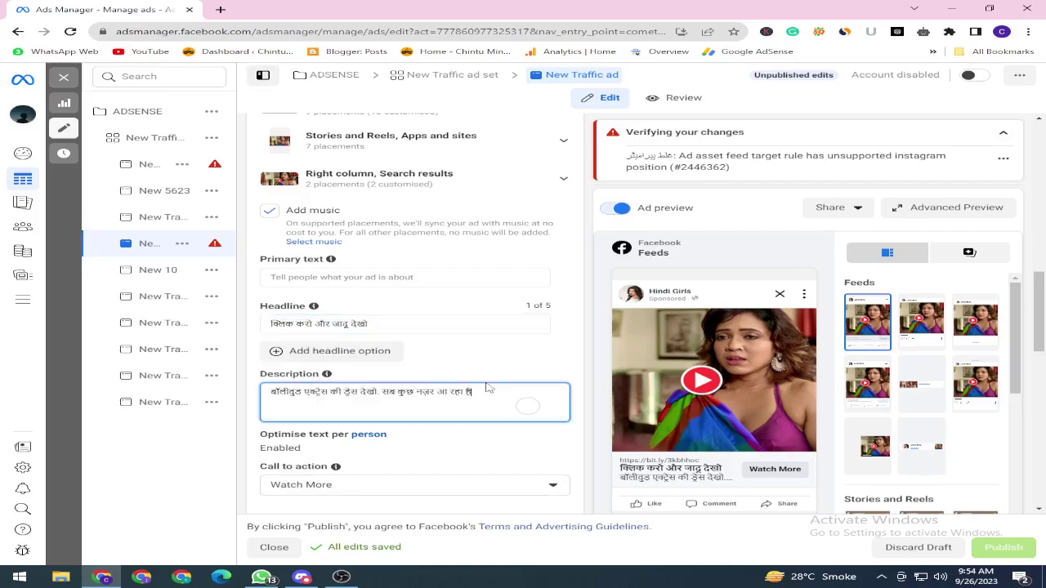
click(397, 321)
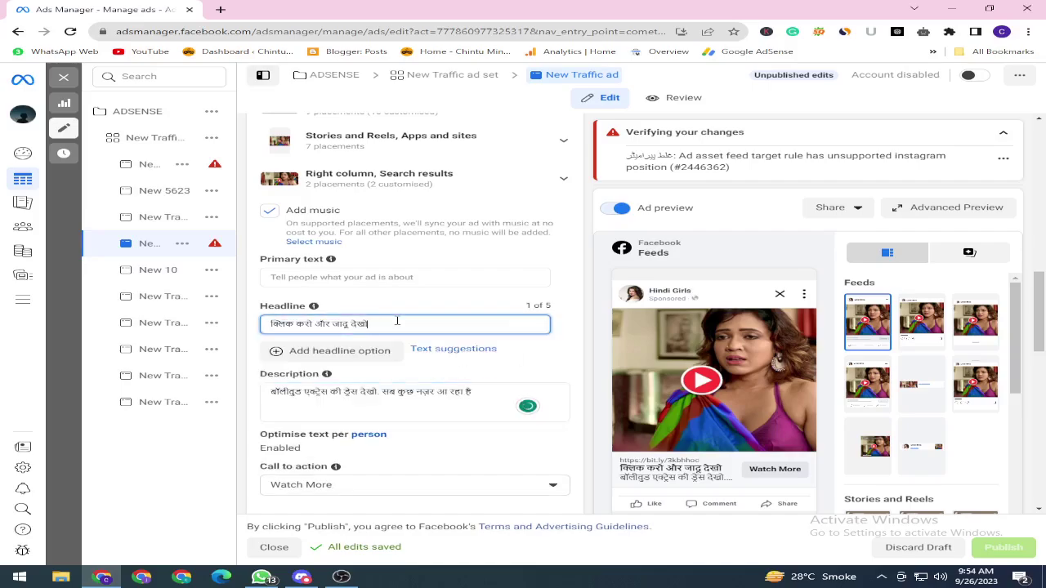
Step: Copy the full Hindi headline text of the New Traffic ad
drag(397, 321, 258, 327)
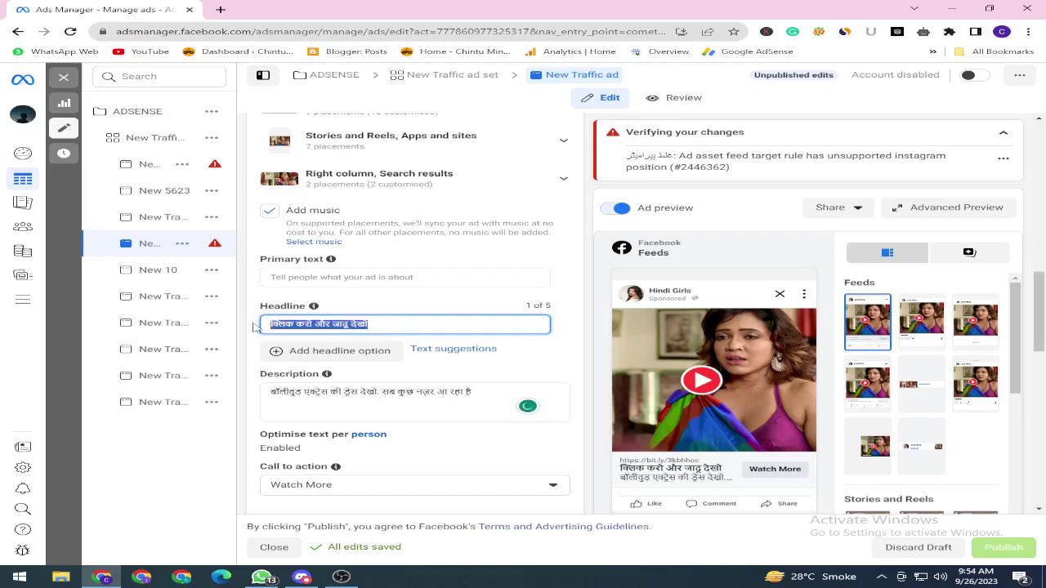
right_click(287, 324)
click(325, 366)
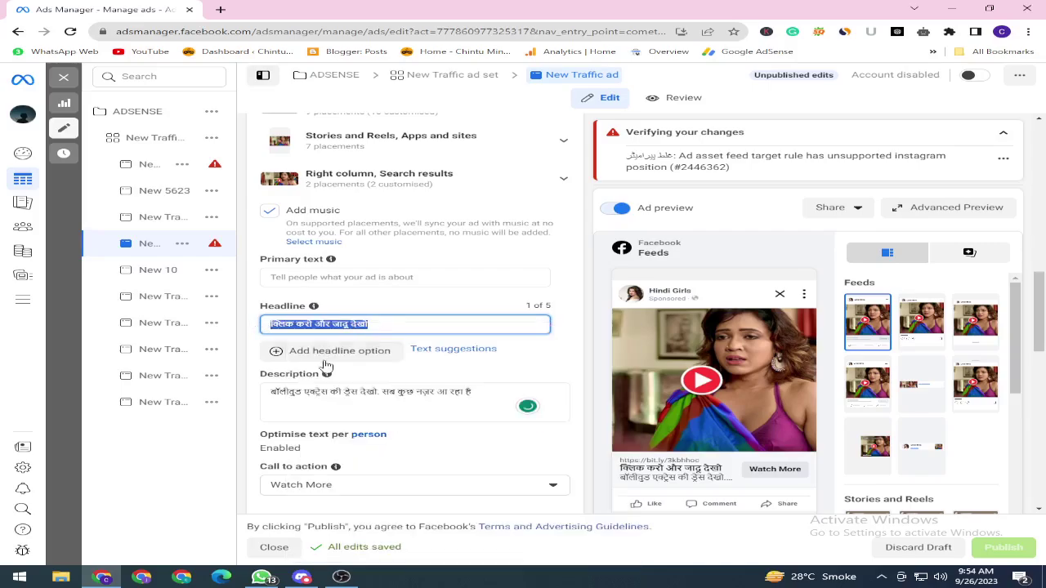
Step: Search Google in a new browser tab for "hindi to urdu translation" and translate the copied headline from Hindi to Urdu
click(219, 9)
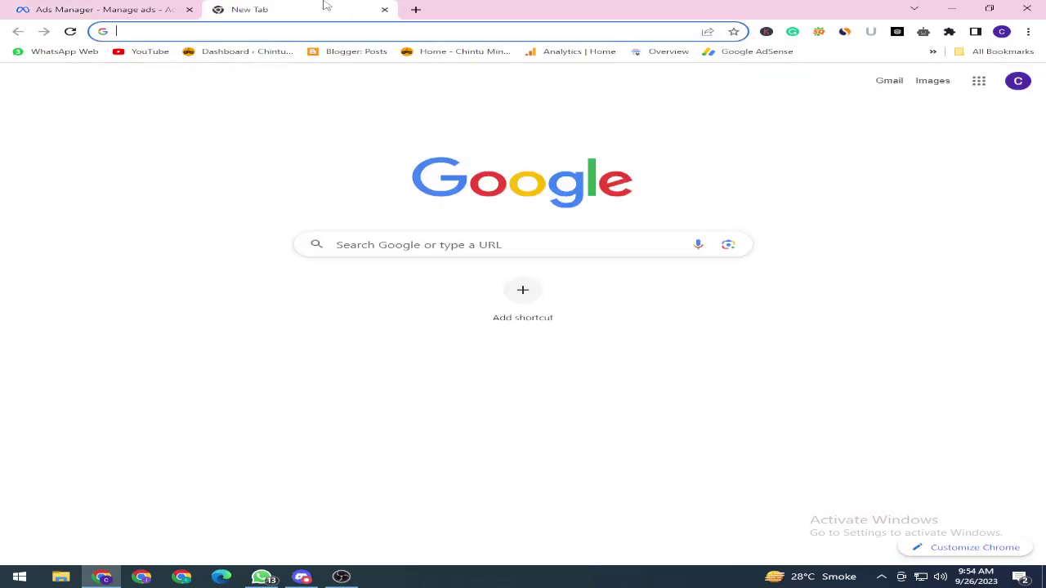
text(hini)
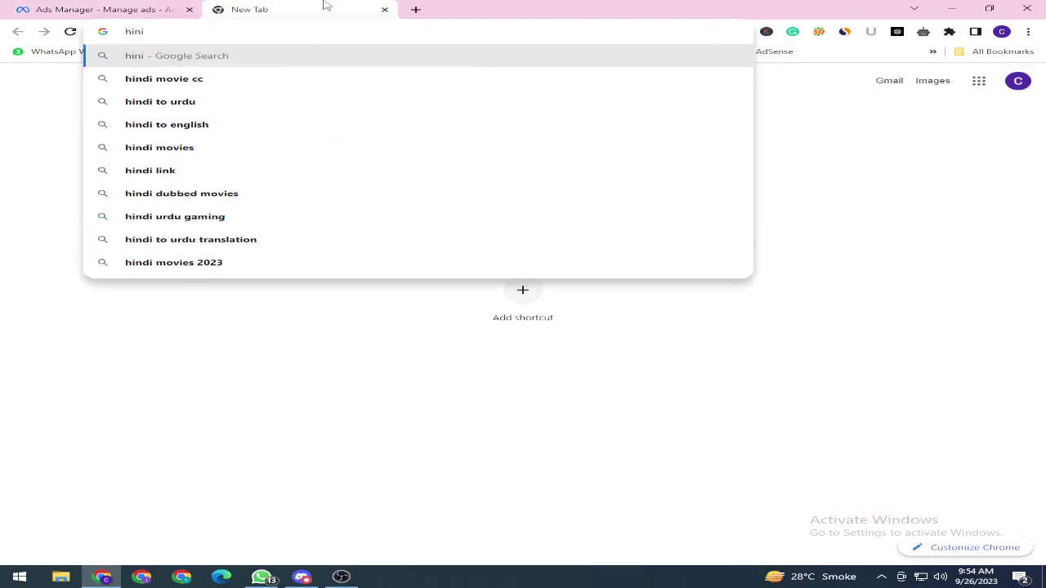
key(Down)
key(Down)
key(End)
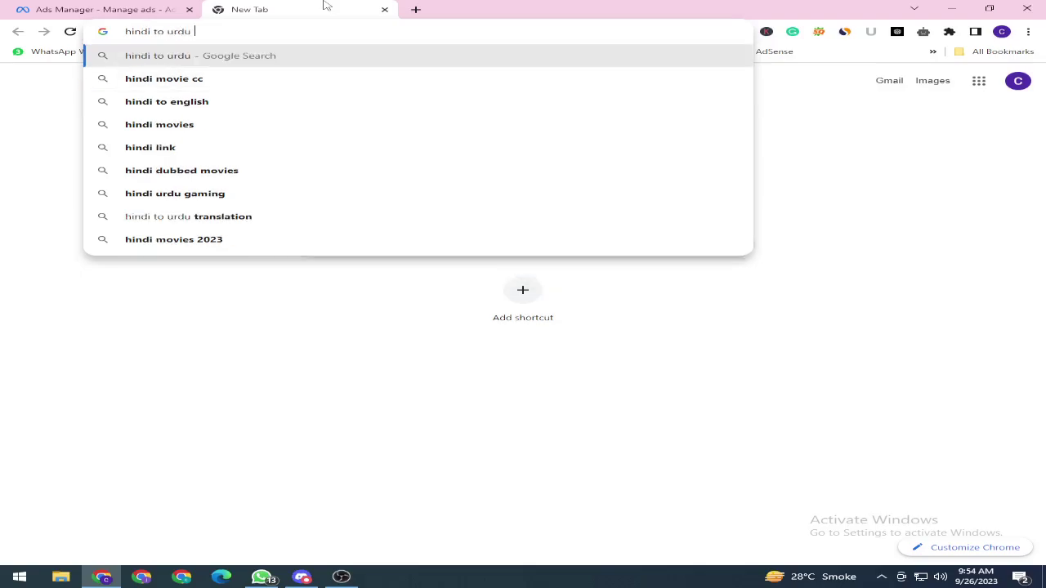
key(Down)
key(Return)
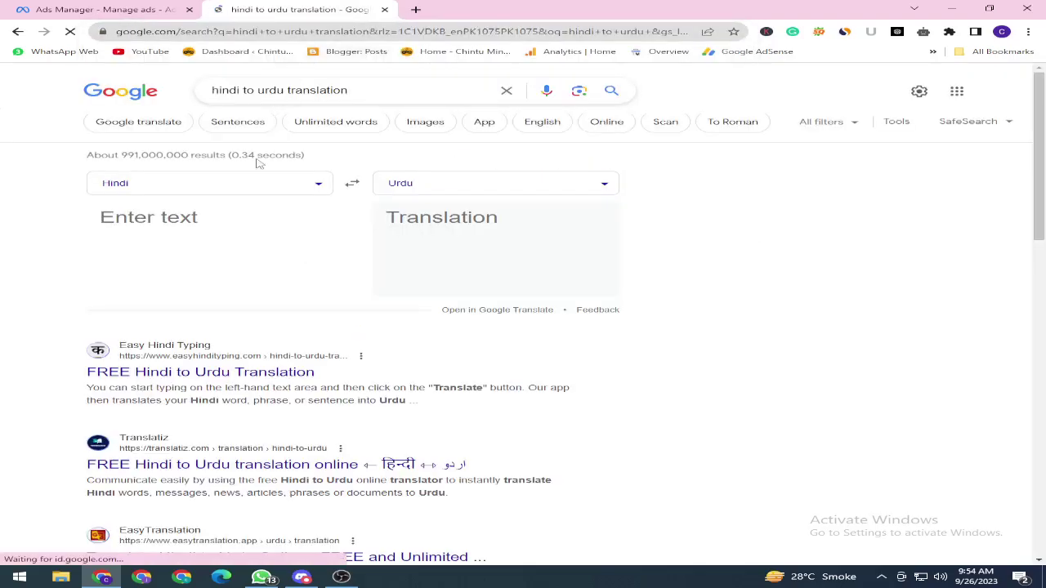
right_click(210, 218)
click(274, 296)
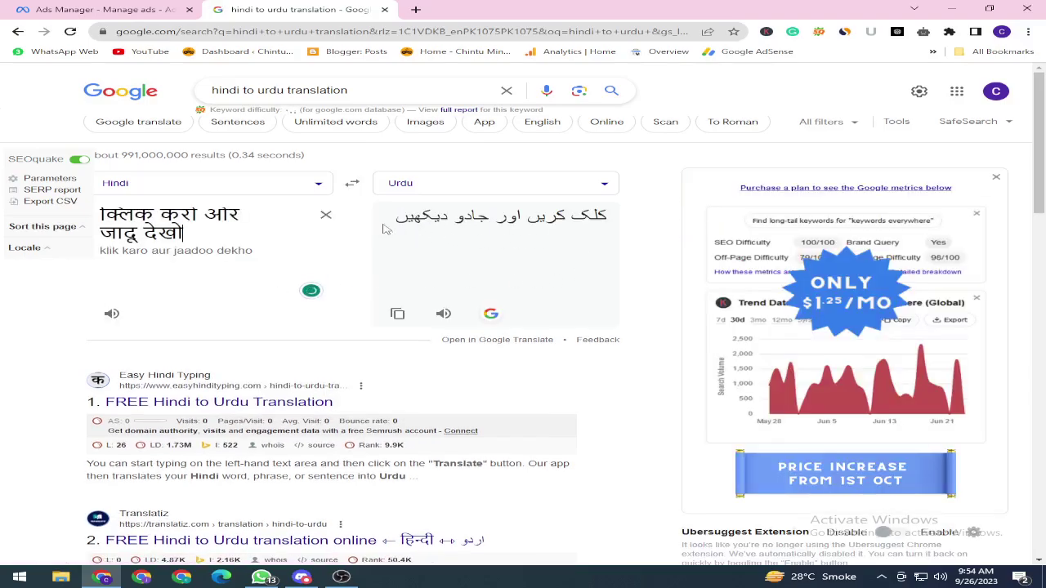
Step: Copy the ad's Hindi description and translate it to Urdu in place of the headline in the Google translator
click(111, 7)
triple_click(397, 400)
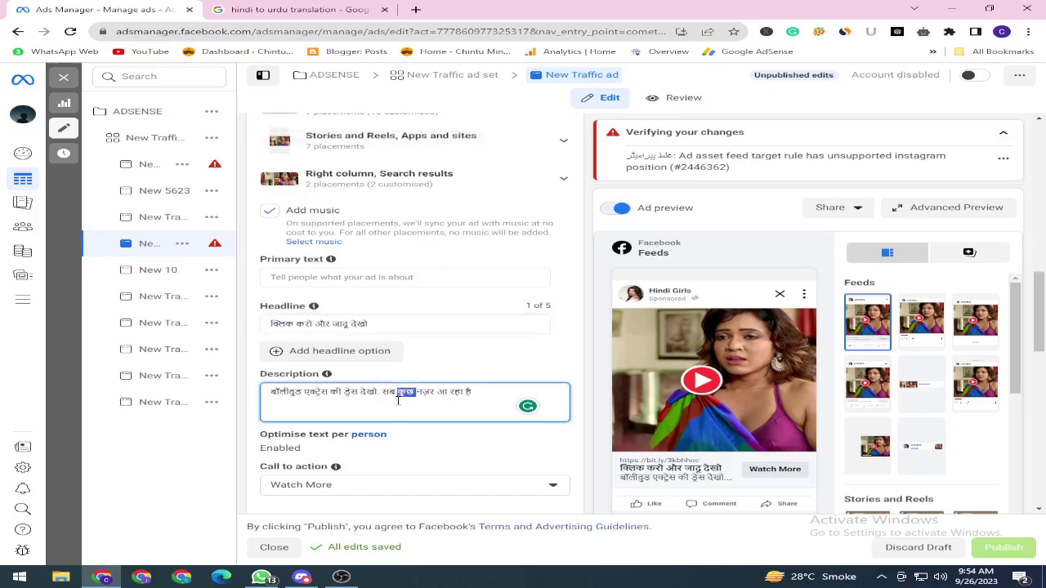
right_click(396, 400)
click(456, 202)
click(294, 9)
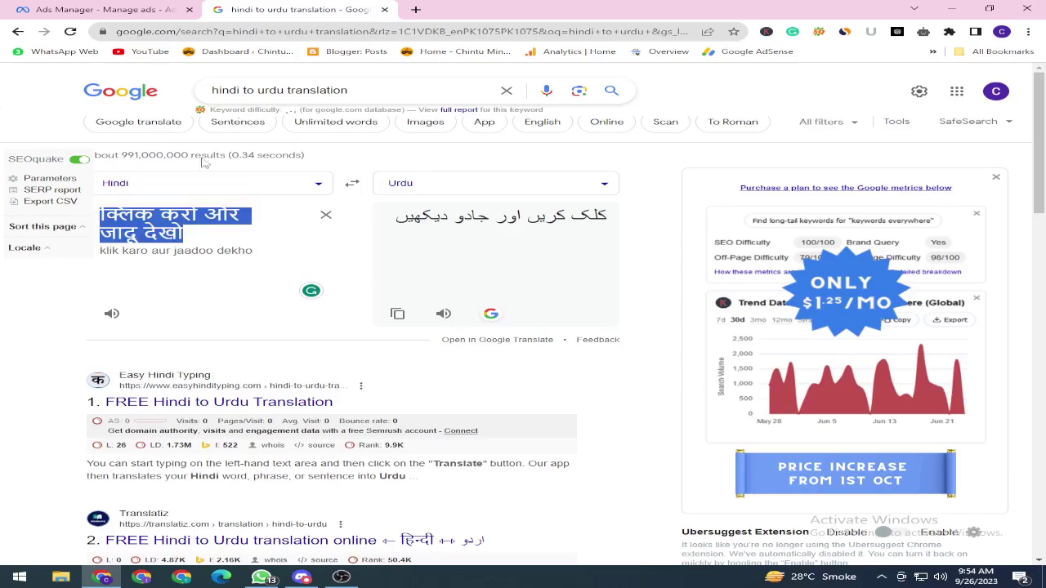
right_click(181, 239)
click(229, 287)
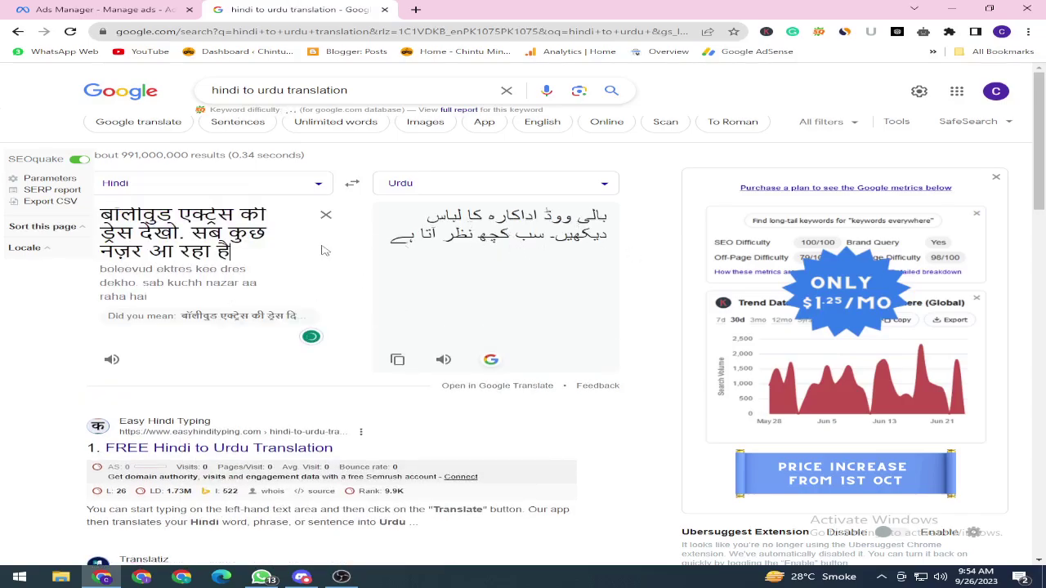
Step: Return to the ad in Ads Manager and check the available call-to-action options, keeping Watch More
click(156, 10)
scroll(552, 393, down, 2)
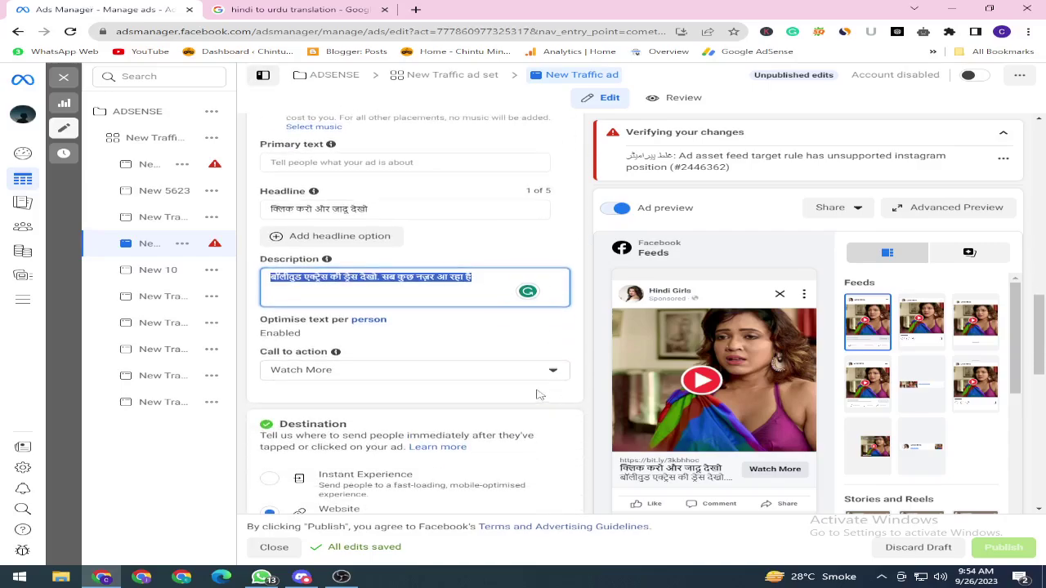
click(457, 326)
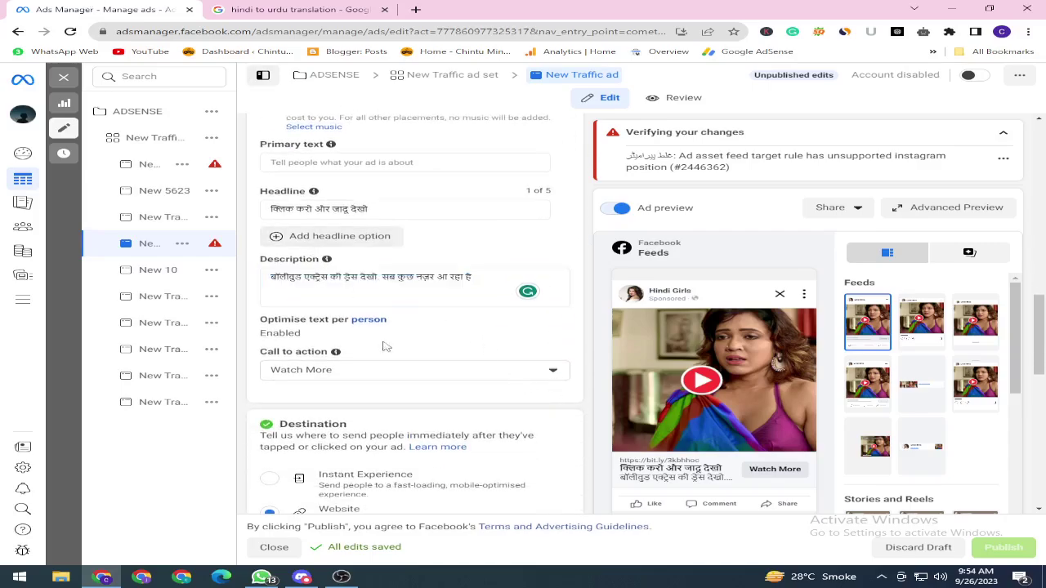
scroll(370, 300, down, 1)
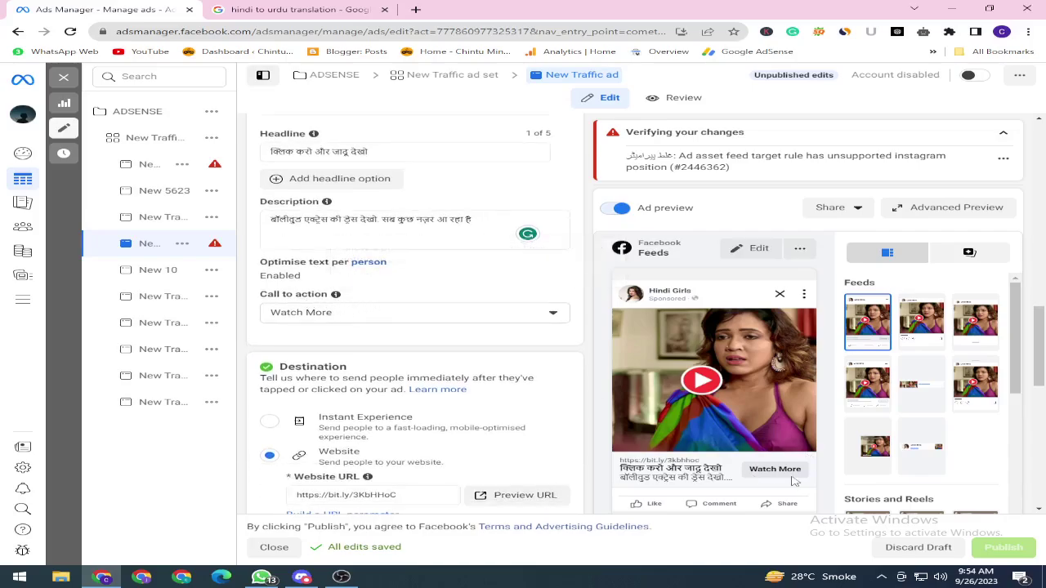
click(366, 313)
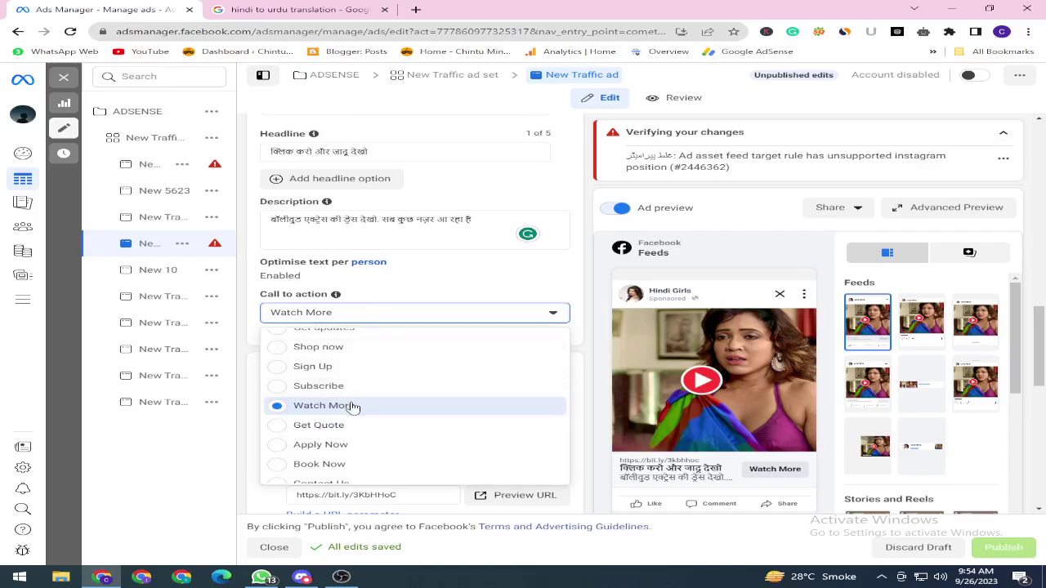
click(438, 265)
Step: Inspect the display link and the website URL in the ad's Destination section
scroll(438, 265, down, 2)
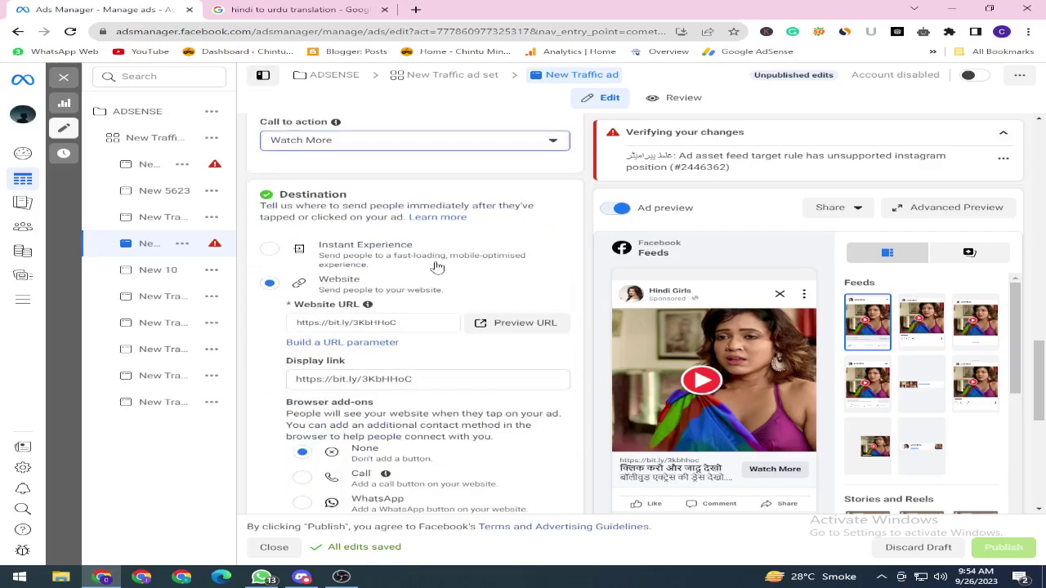
click(419, 383)
drag(419, 382, 278, 387)
click(383, 324)
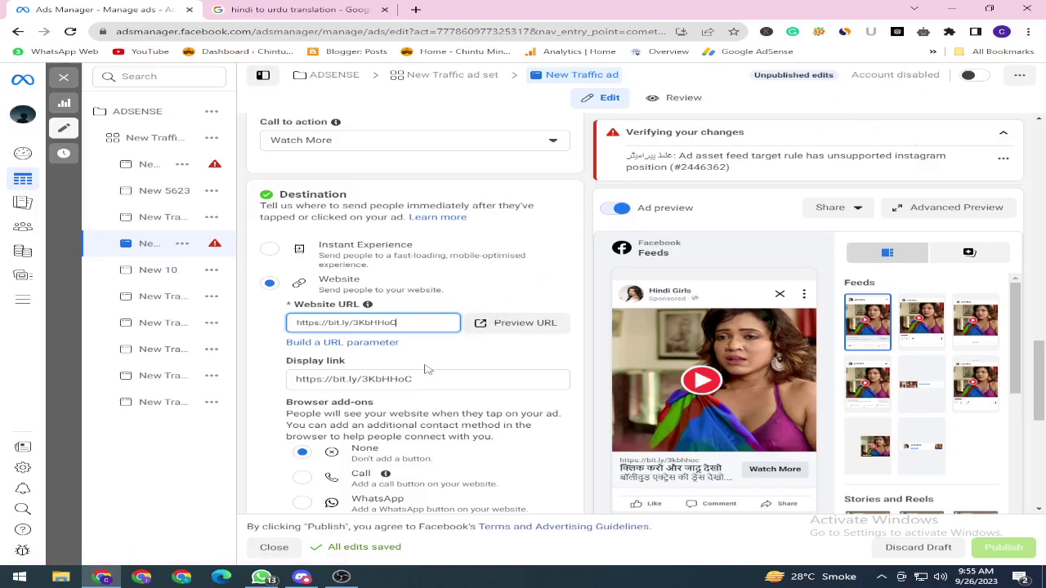
Step: Review the ad's browser add-ons, Languages option and Tracking settings
scroll(425, 369, down, 2)
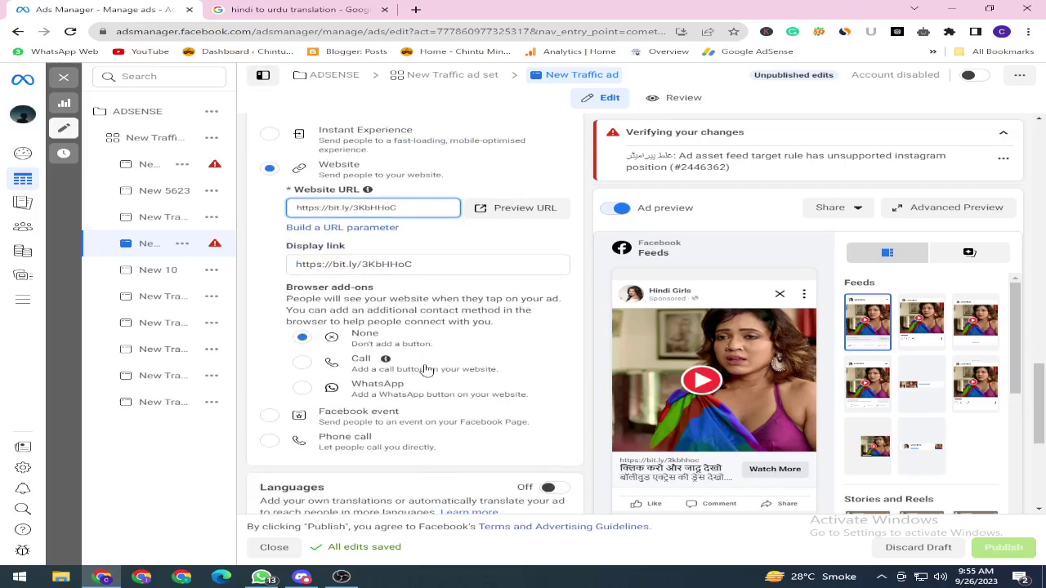
scroll(426, 370, down, 2)
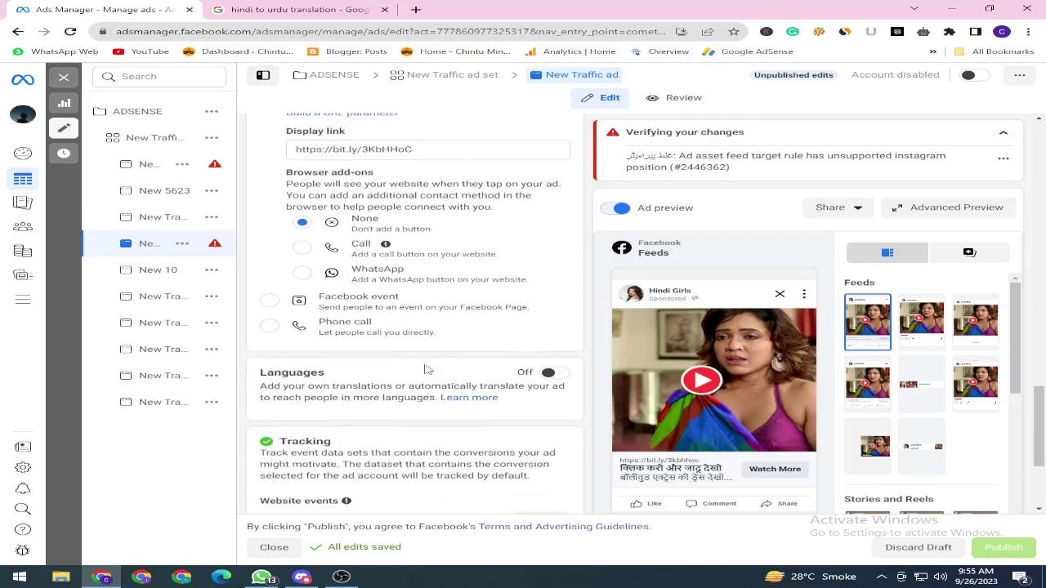
scroll(426, 369, down, 2)
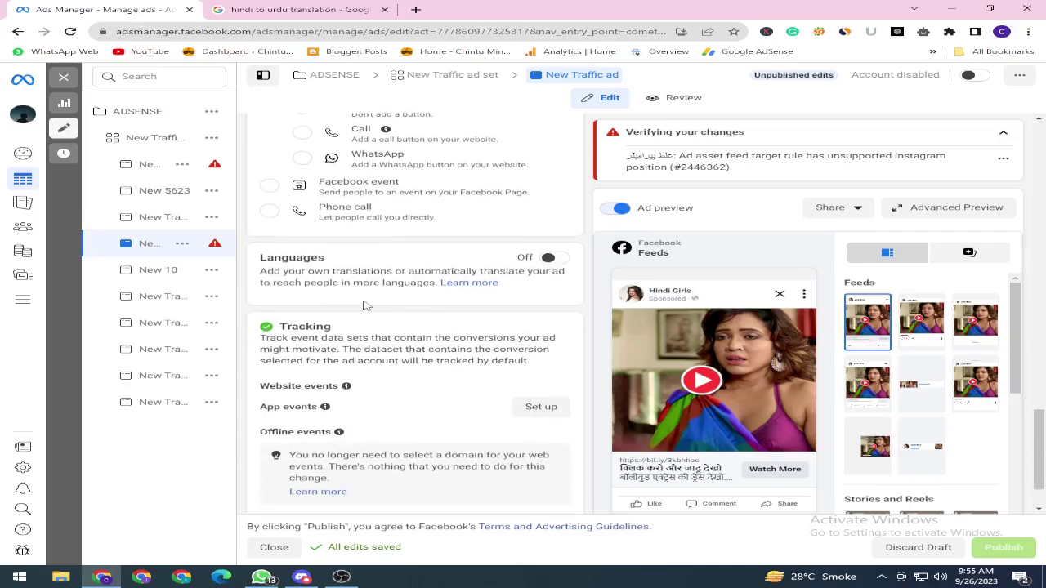
scroll(364, 301, down, 1)
scroll(364, 304, up, 5)
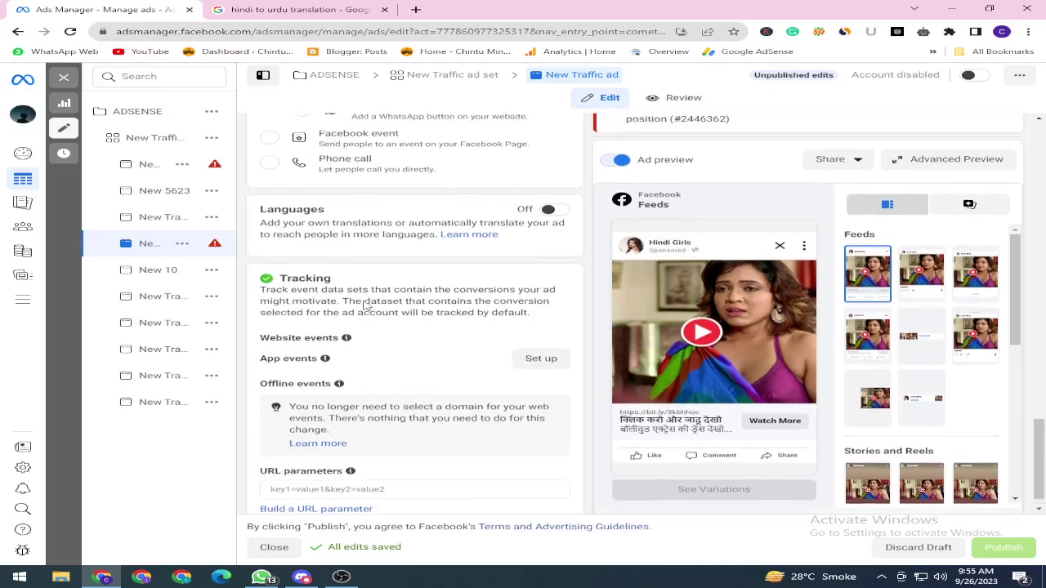
Step: Copy the ad's Hindi description text into its empty primary text field
scroll(364, 287, up, 5)
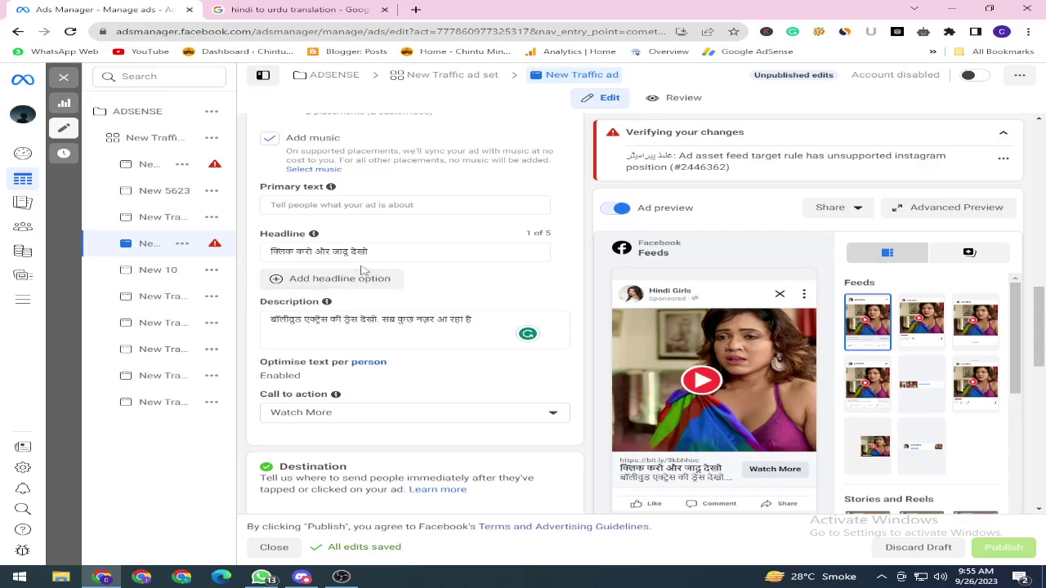
triple_click(364, 321)
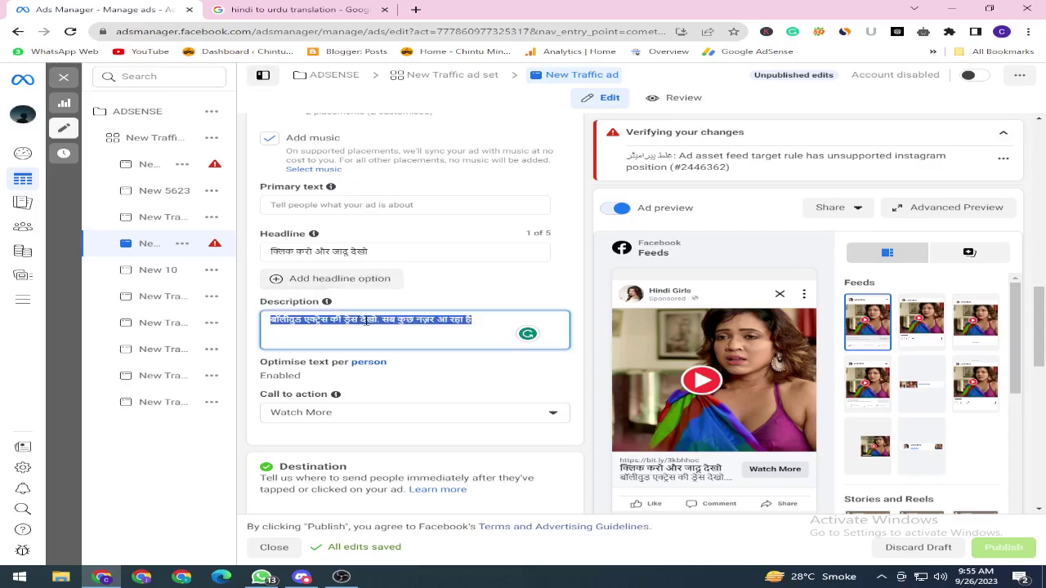
right_click(365, 320)
click(415, 361)
click(343, 206)
right_click(340, 209)
click(377, 287)
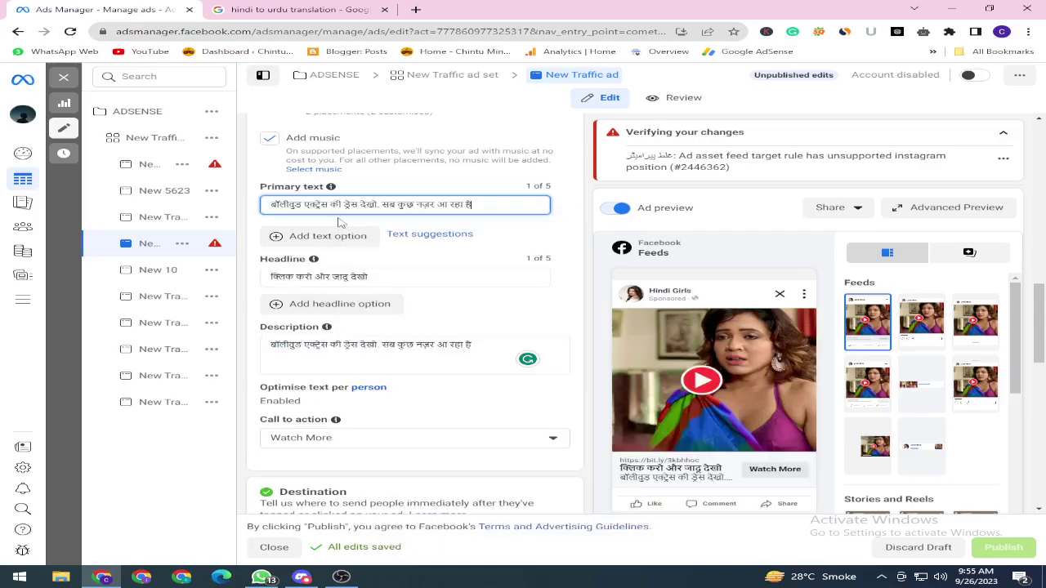
Step: Check the duplicate and other actions available for the current ad, and for the New Traffic 4 – Copy ad
scroll(367, 296, up, 10)
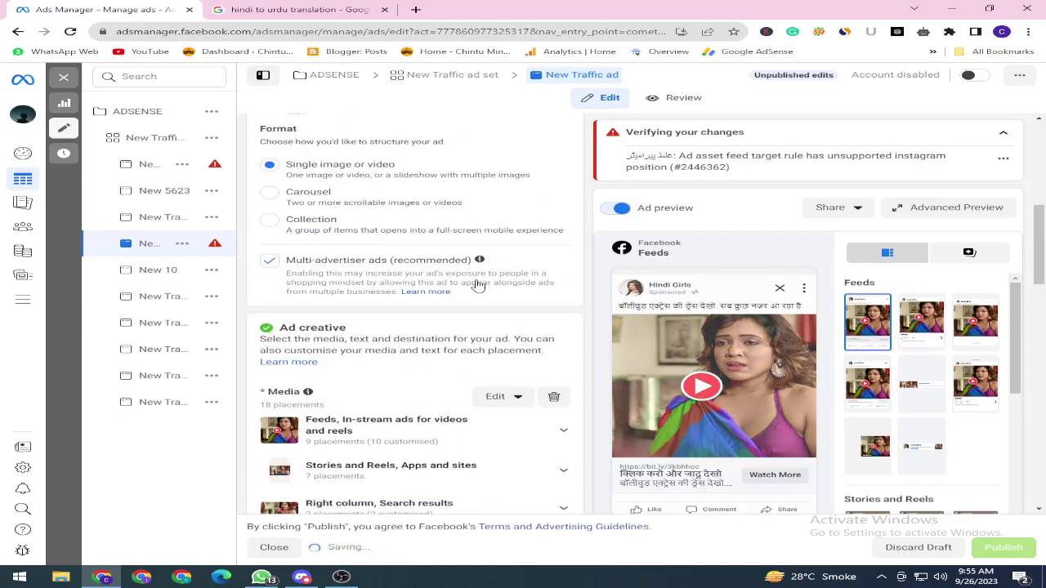
scroll(368, 296, up, 3)
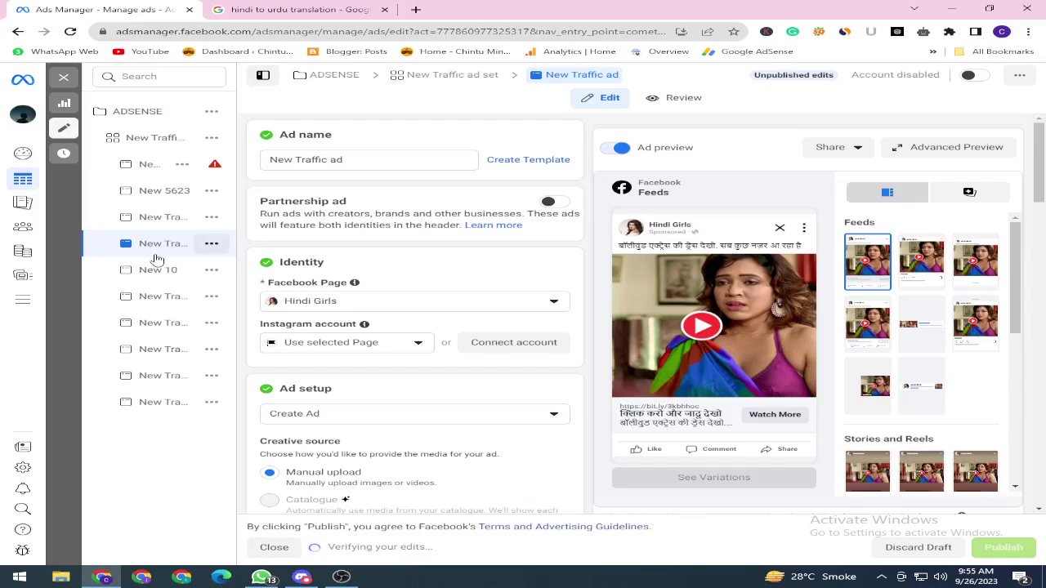
click(244, 244)
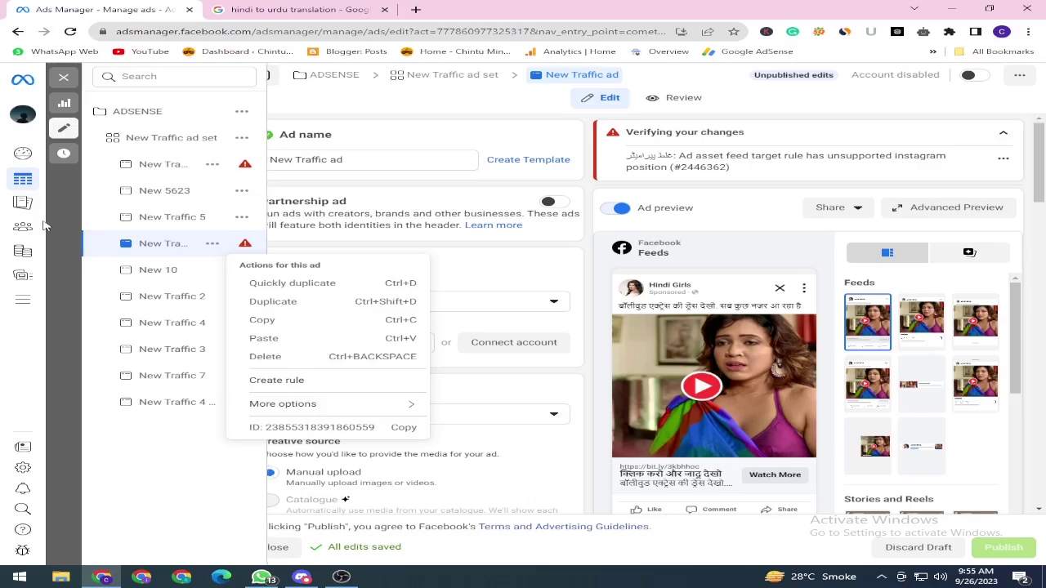
click(163, 403)
click(244, 402)
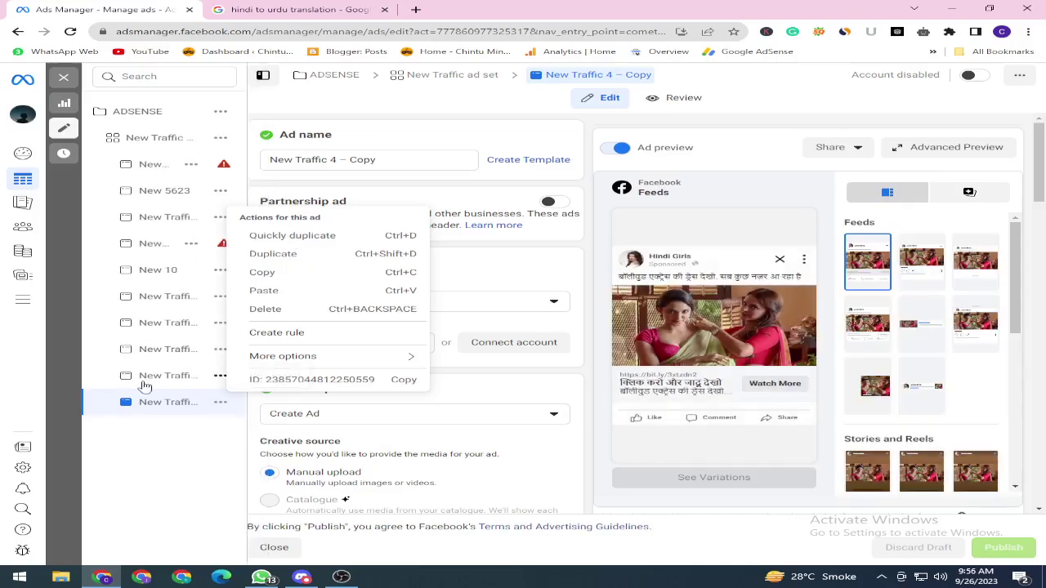
Step: Open the New Traffic 7 ad and remove all media from its ad creative
click(158, 379)
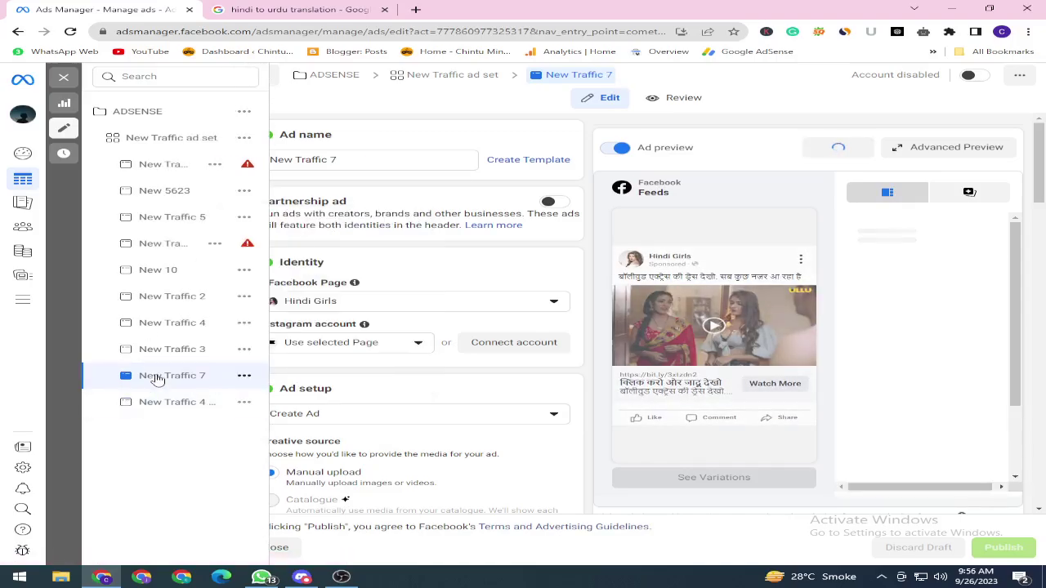
click(394, 161)
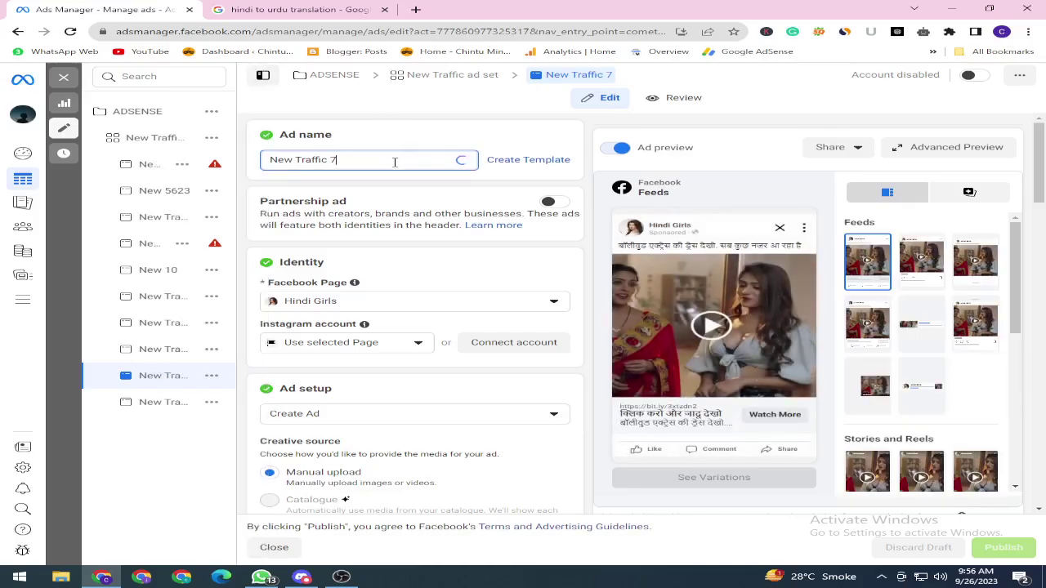
triple_click(312, 159)
scroll(419, 303, down, 6)
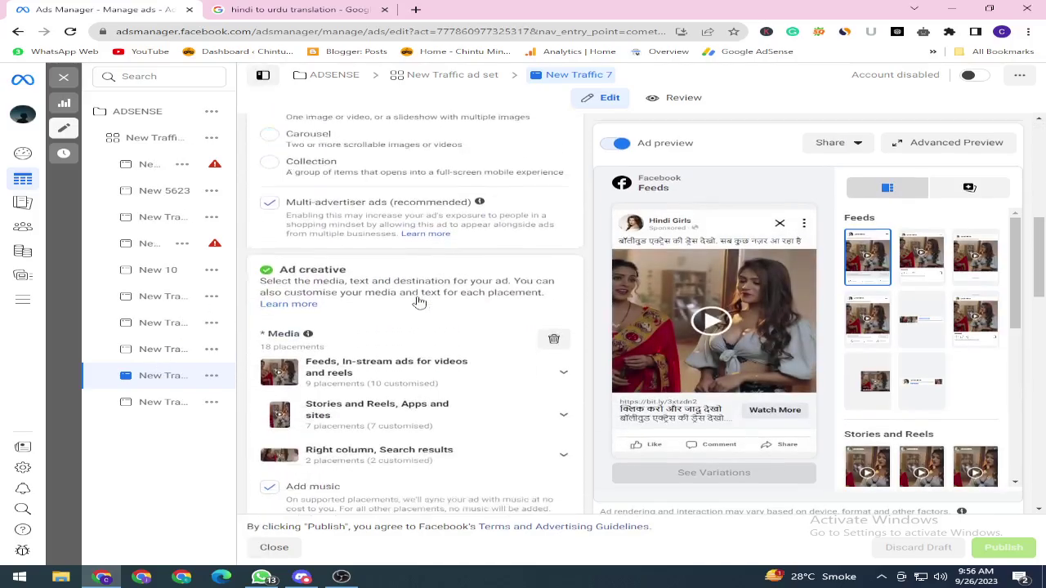
scroll(419, 302, down, 1)
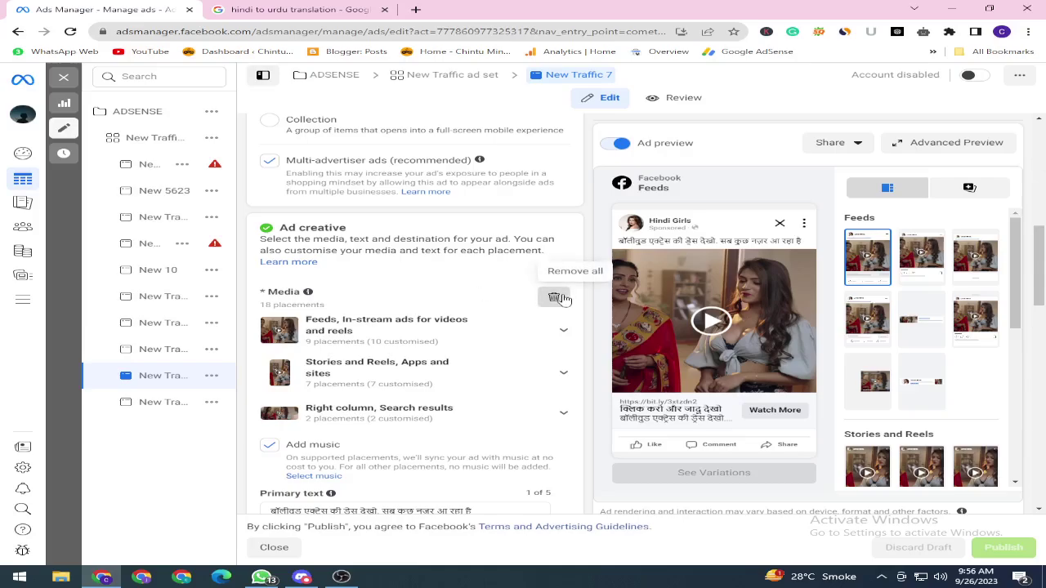
click(554, 298)
Step: Open the image selection for the ad's media and close it without choosing an image
click(310, 315)
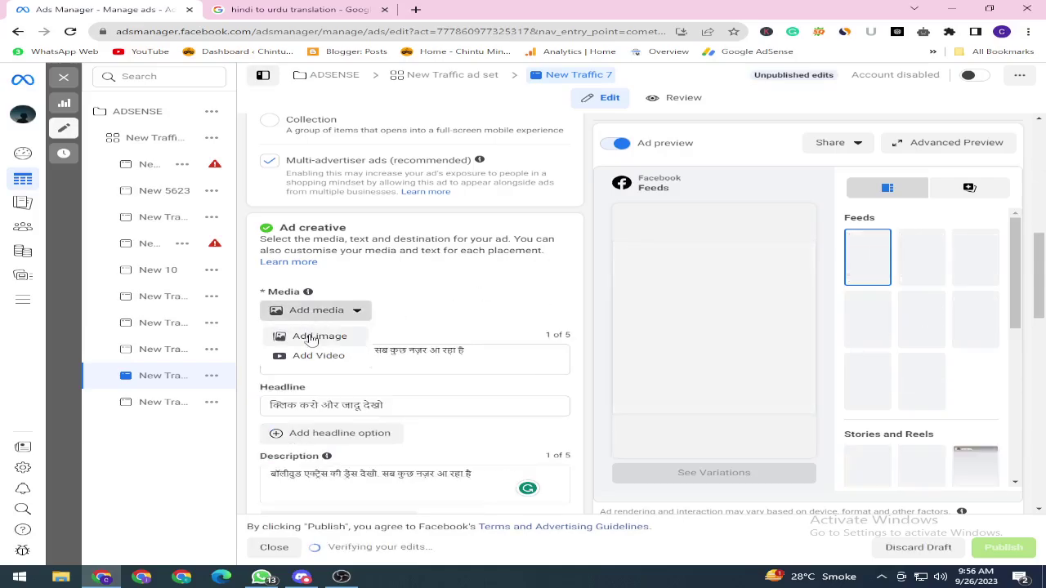
click(313, 337)
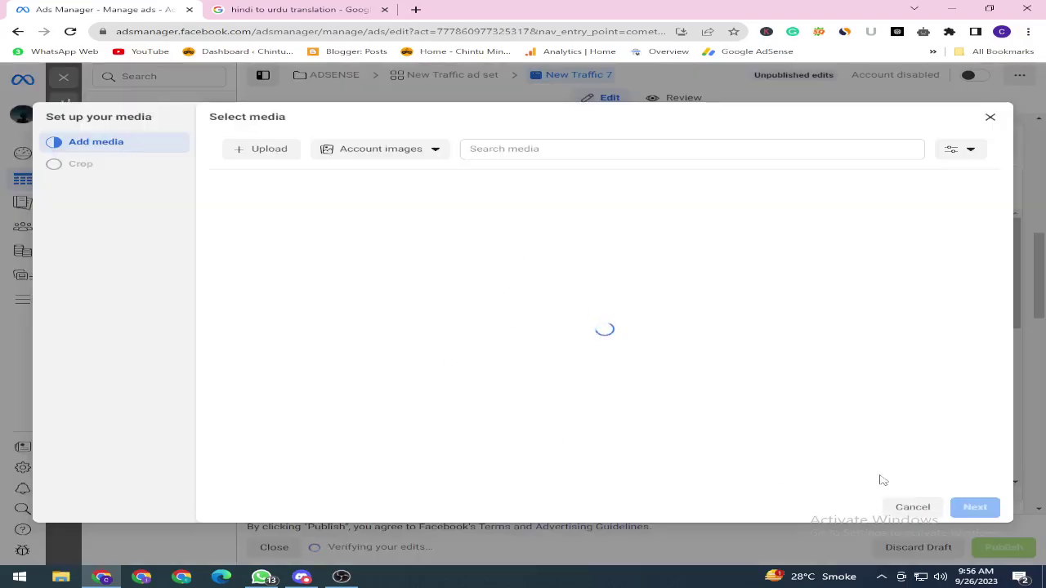
click(989, 117)
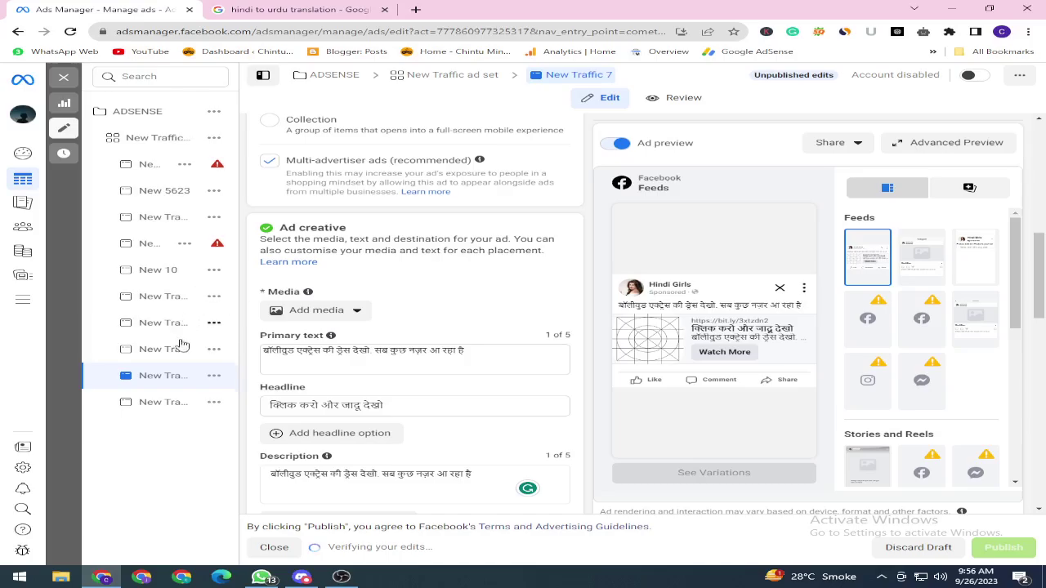
Step: Check the actions available for the New Traffic 7 ad, and review the New Traffic 3 ad's identity, setup and creative
click(245, 375)
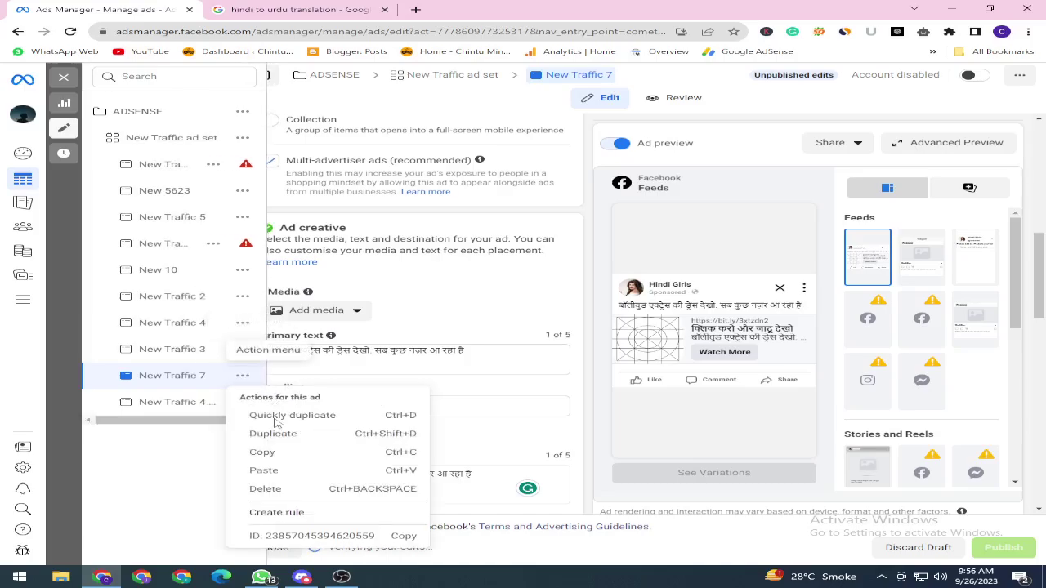
click(155, 350)
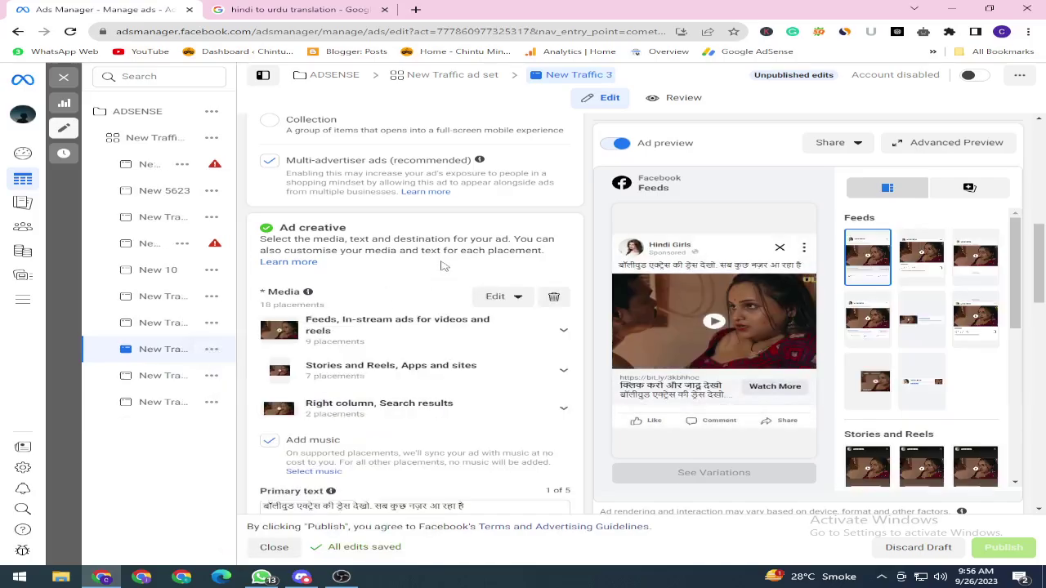
scroll(427, 283, up, 5)
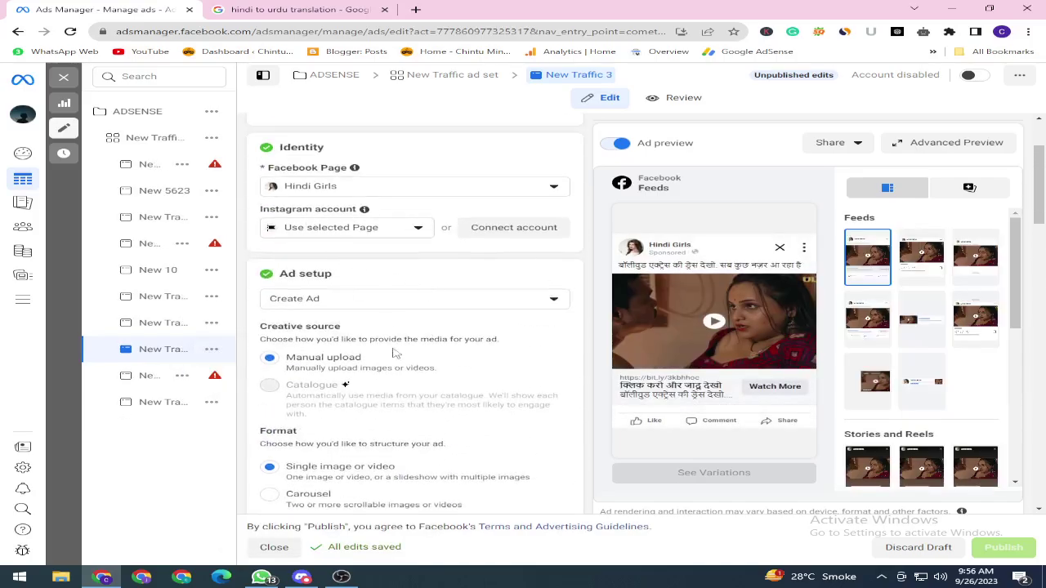
scroll(394, 359, down, 4)
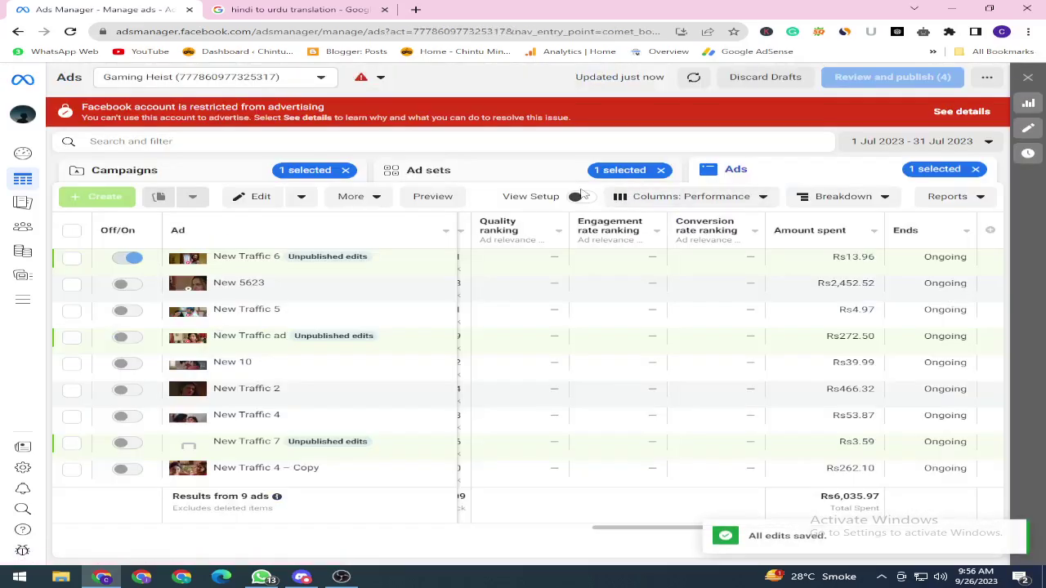
Step: View the campaigns list, the ADSENSE campaign's ad sets and its ads in turn
click(143, 173)
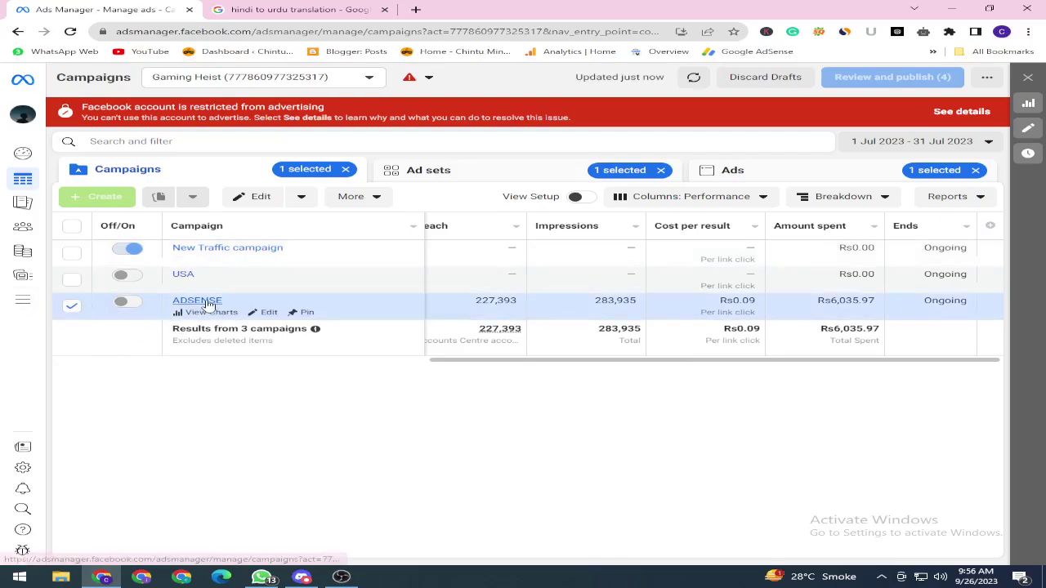
click(482, 179)
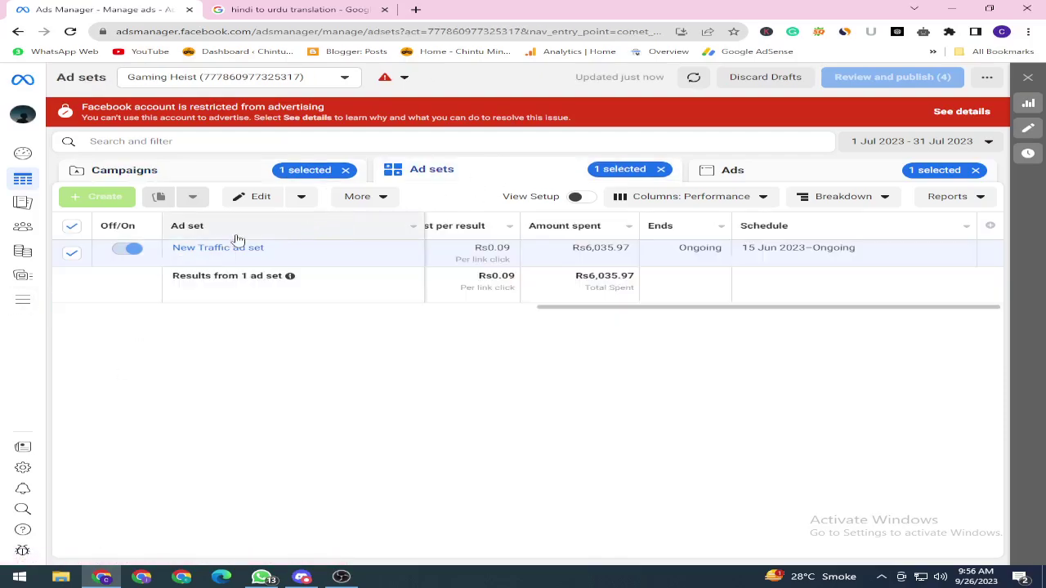
click(759, 180)
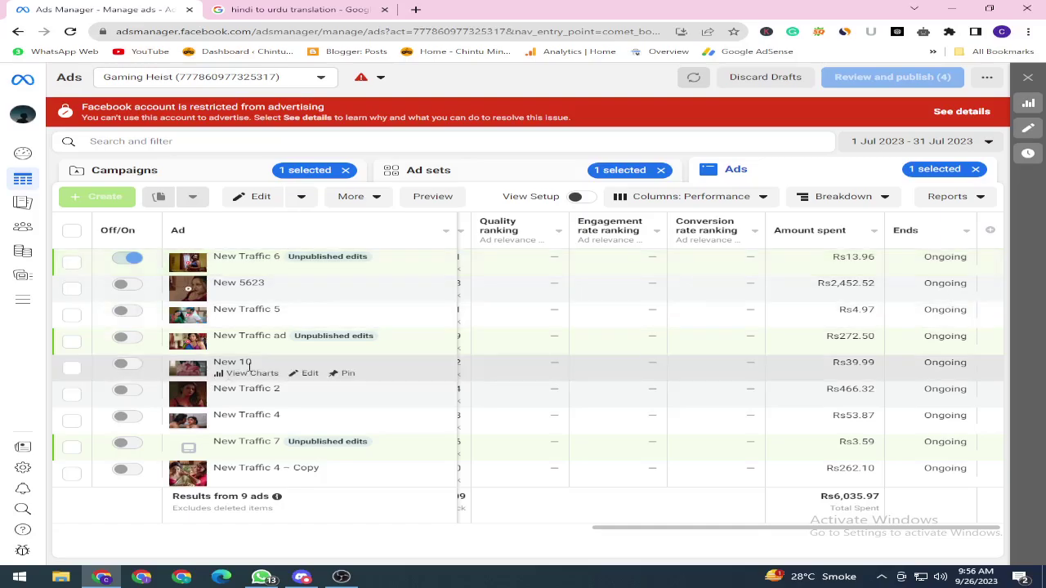
Step: Compare the ads' individual and overall cost per result, mark the New 10 ad, and examine the amounts spent
drag(611, 530, 537, 531)
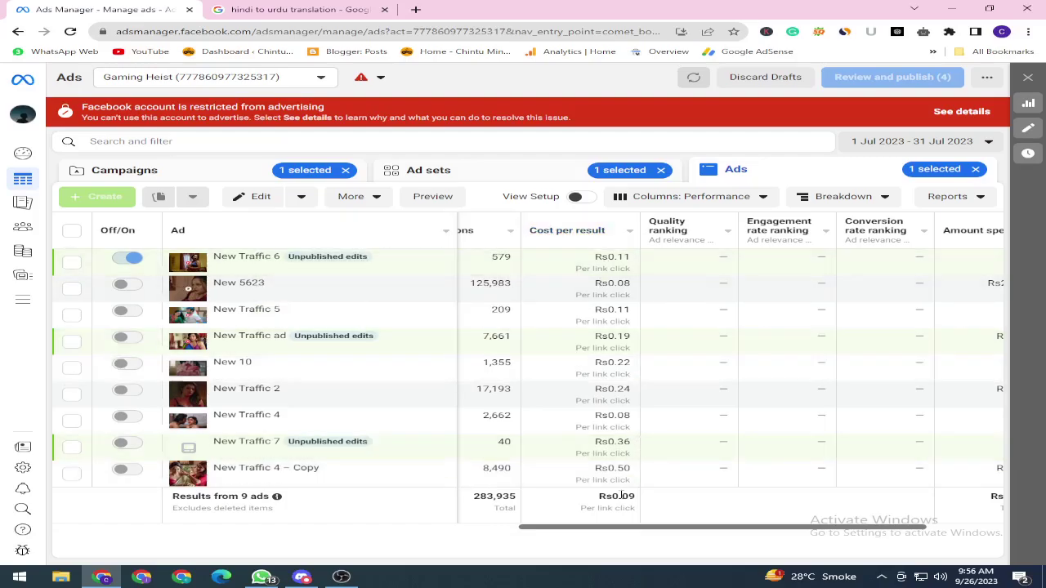
drag(611, 496, 635, 497)
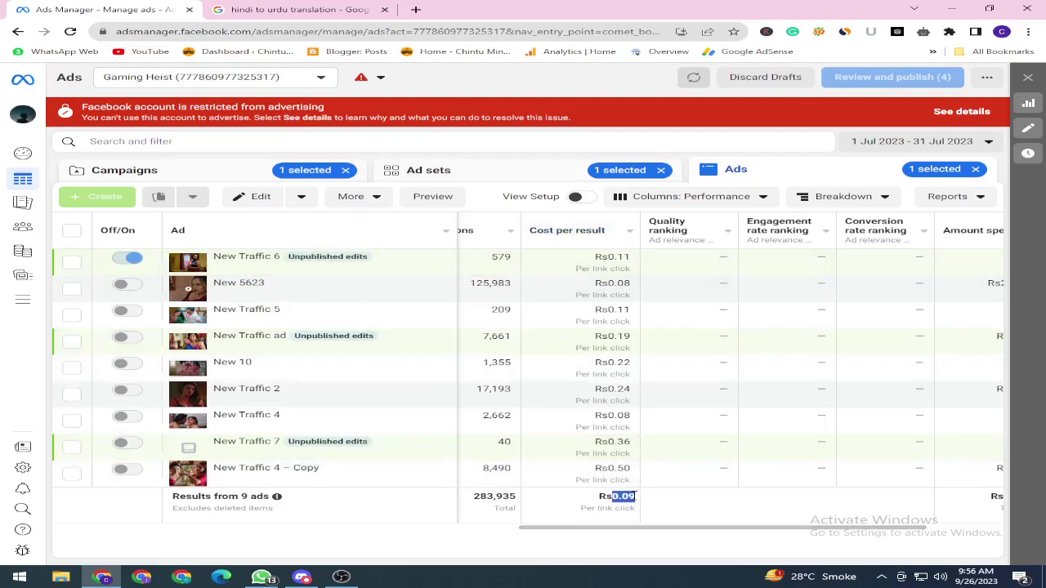
click(634, 496)
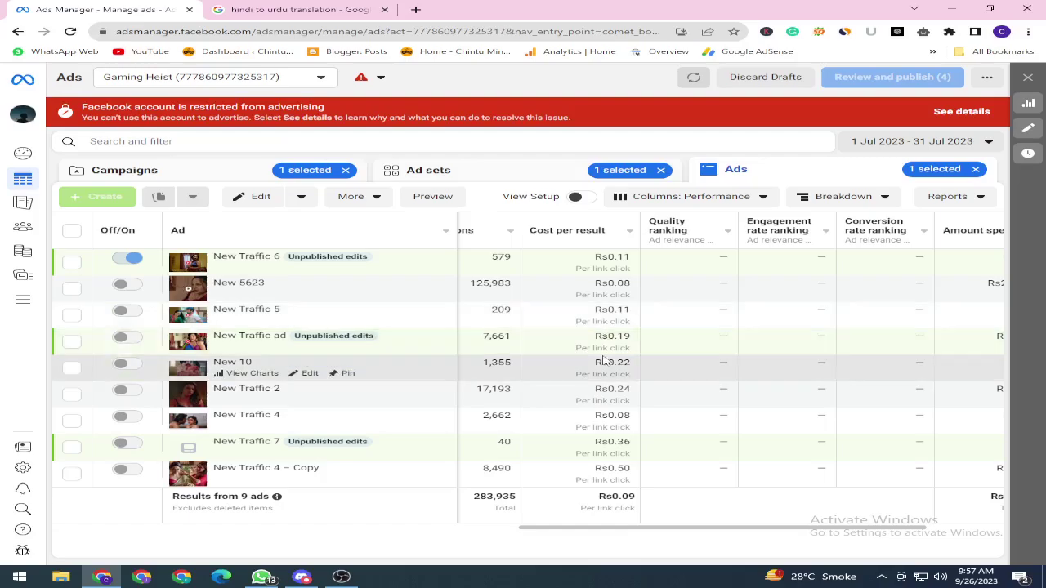
drag(612, 362, 614, 388)
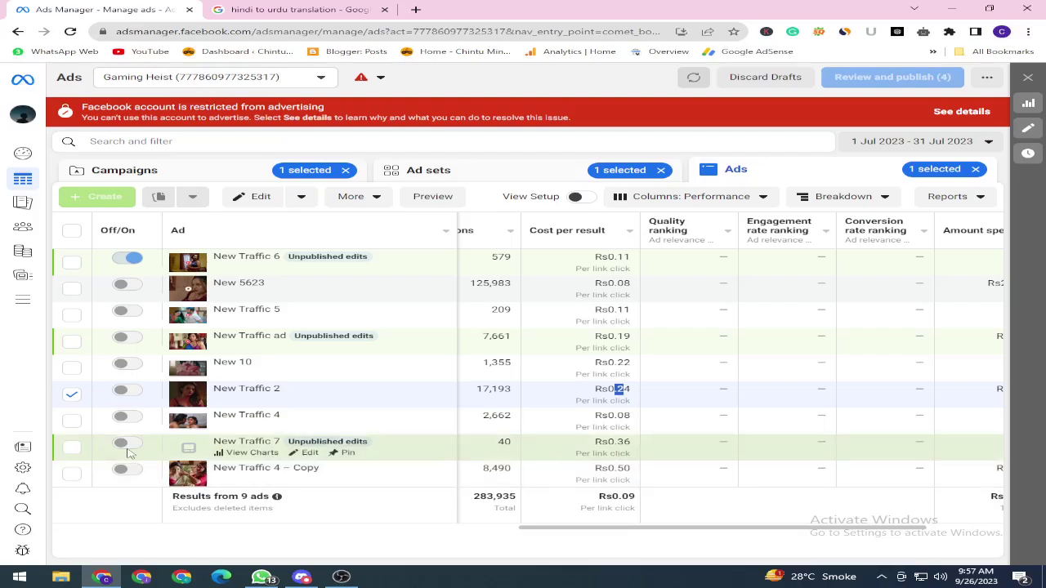
click(125, 373)
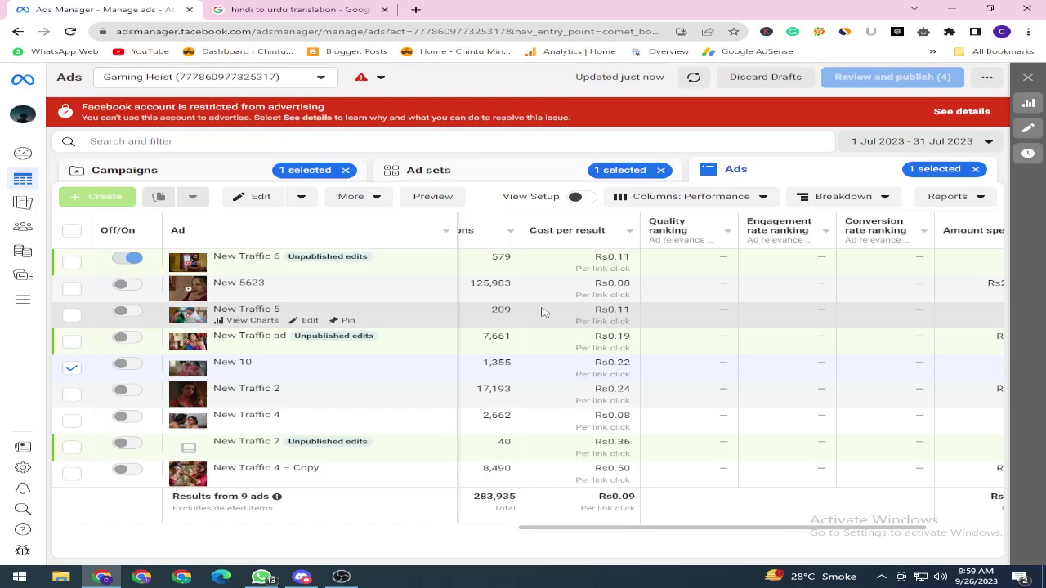
drag(600, 529, 669, 475)
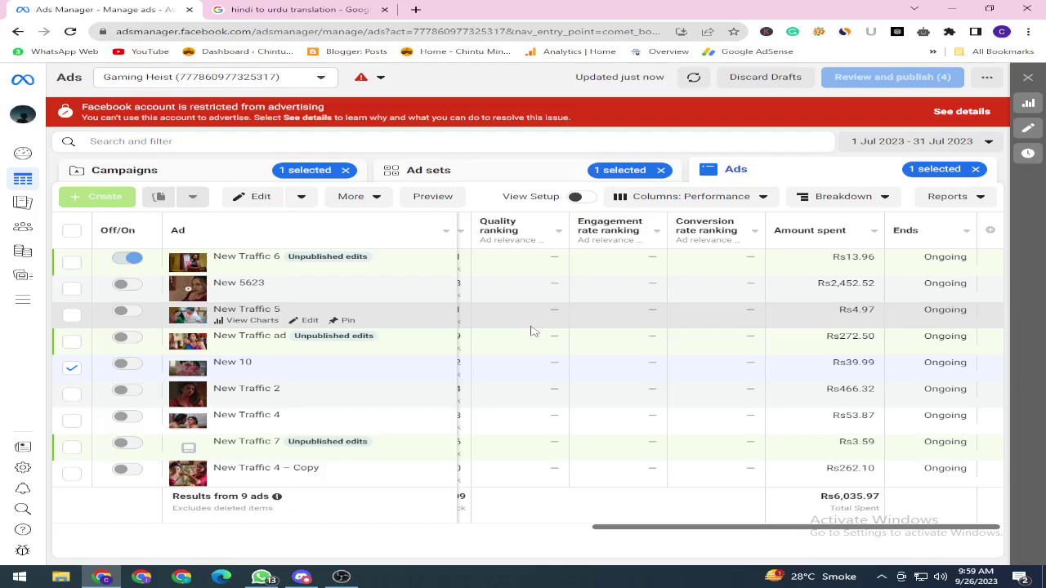
click(342, 576)
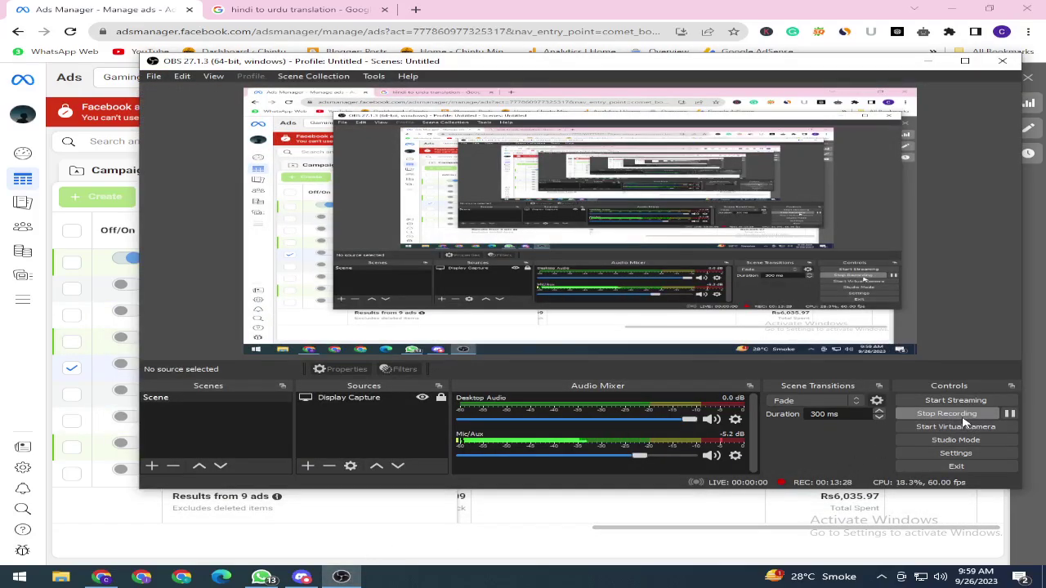